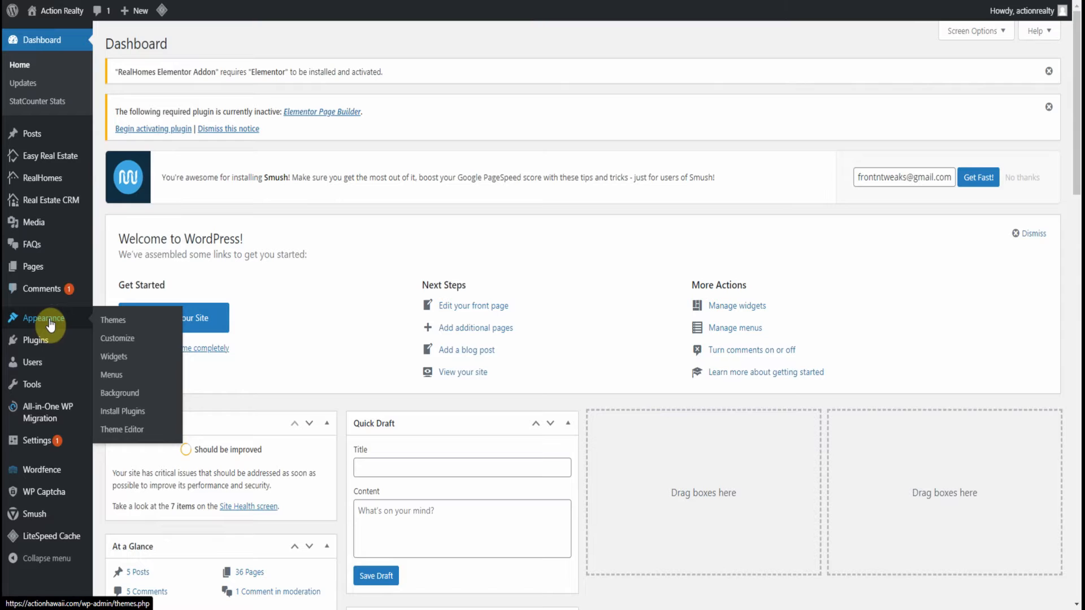
Open the Default Typography settings in the theme Customizer
{"action": "left_click", "coordinate": [118, 341]}
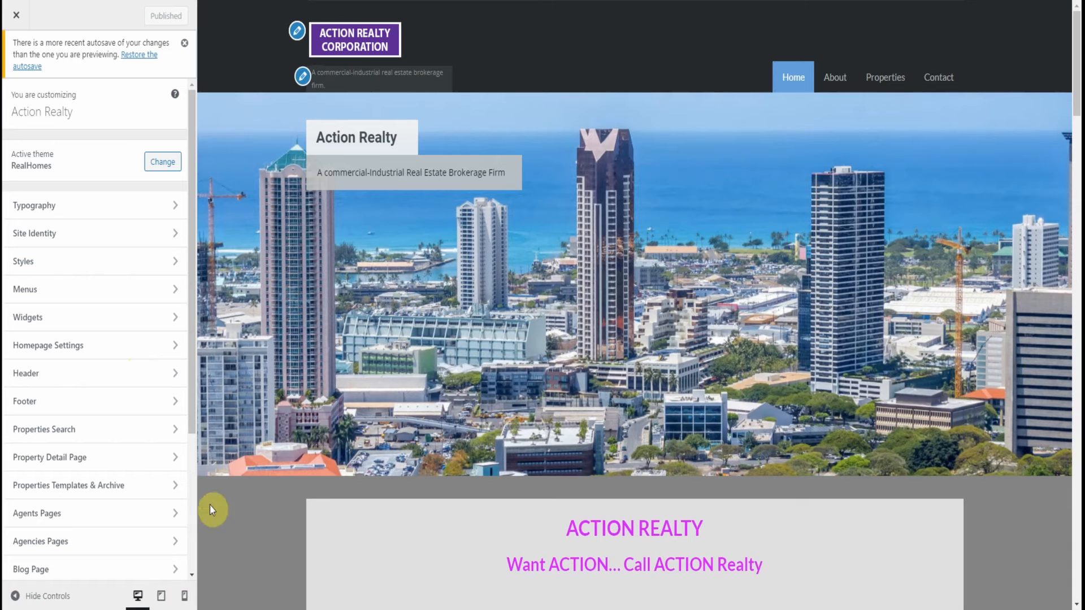
{"action": "left_click", "coordinate": [84, 213]}
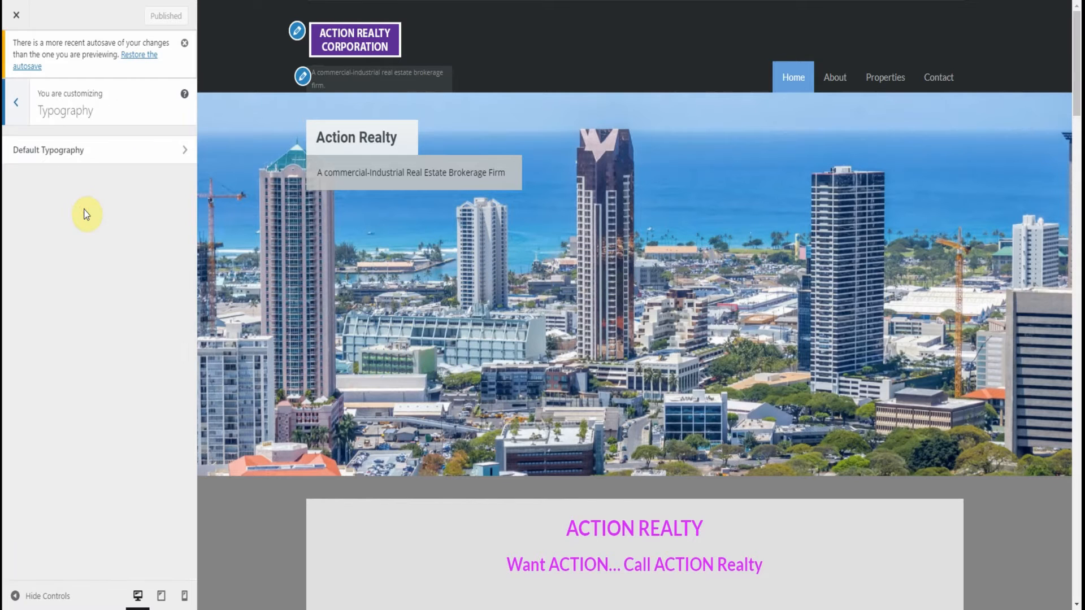
{"action": "left_click", "coordinate": [70, 160]}
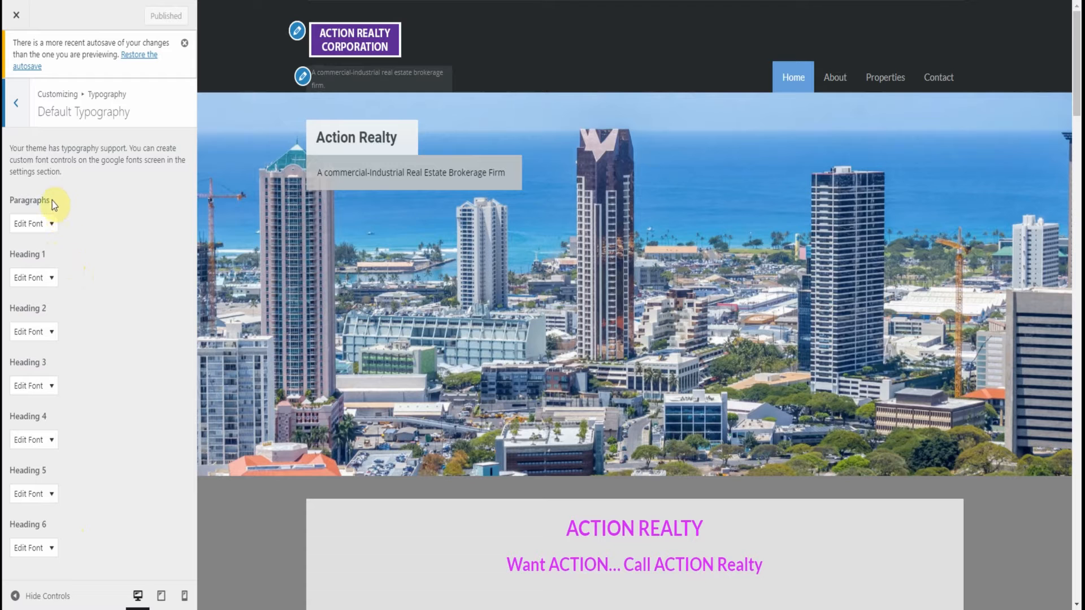
Look through the homepage preview from the hero banner to the team section, examining its headings and paragraph text
{"action": "scroll", "coordinate": [620, 493], "scroll_direction": "down", "scroll_amount": 10}
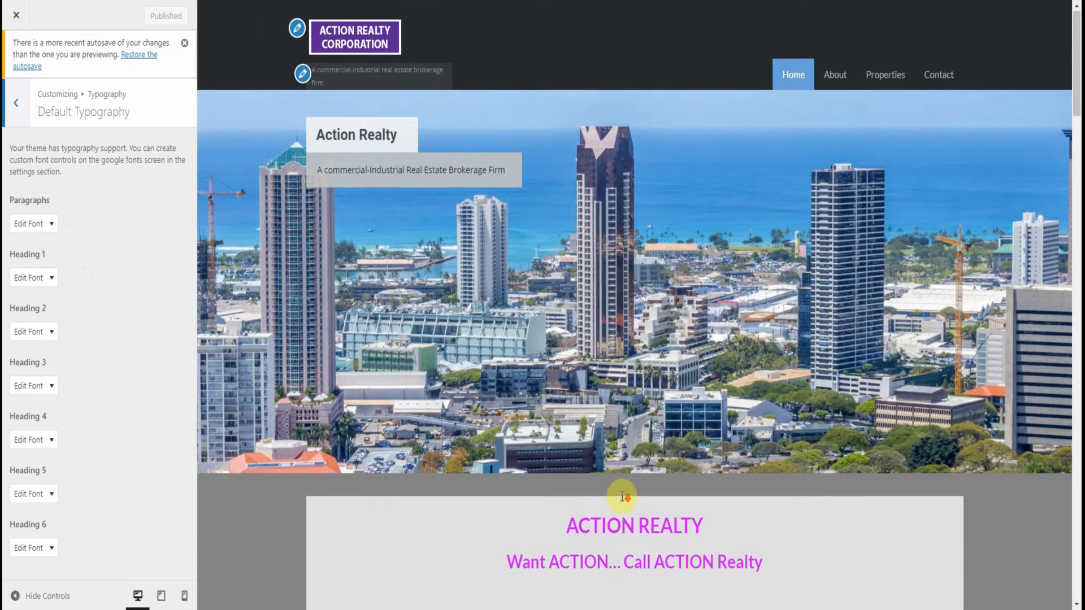
{"action": "scroll", "coordinate": [564, 467], "scroll_direction": "down", "scroll_amount": 5}
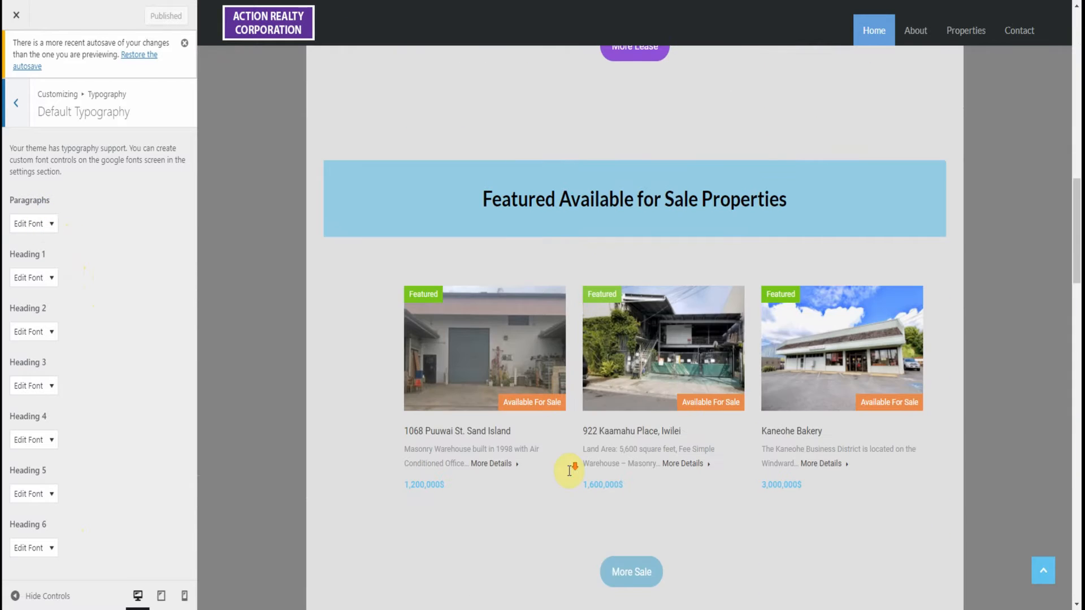
{"action": "scroll", "coordinate": [570, 470], "scroll_direction": "down", "scroll_amount": 15}
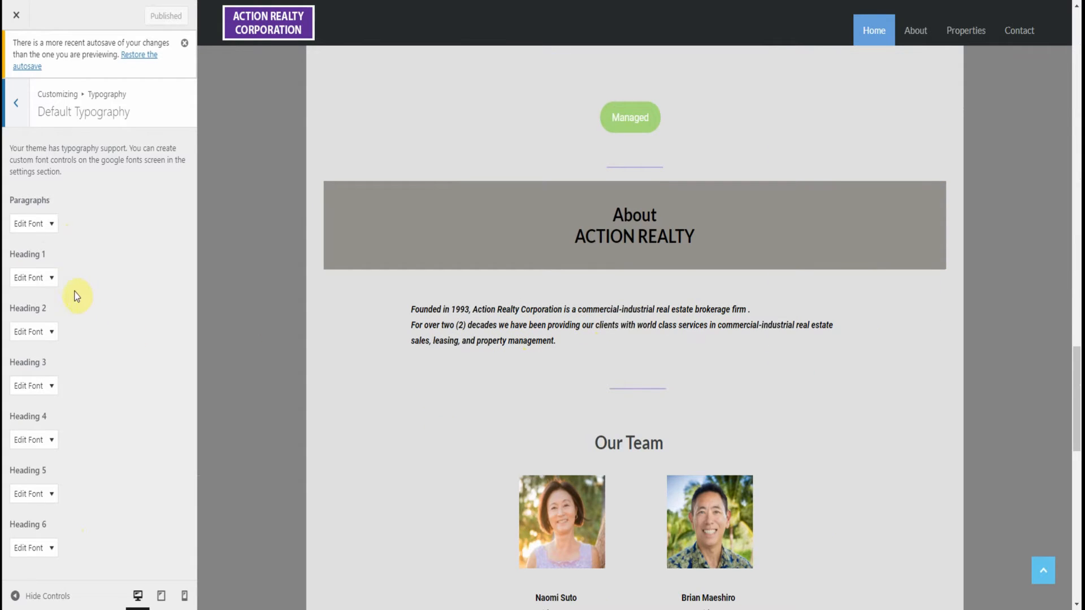
{"action": "scroll", "coordinate": [508, 305], "scroll_direction": "up", "scroll_amount": 3}
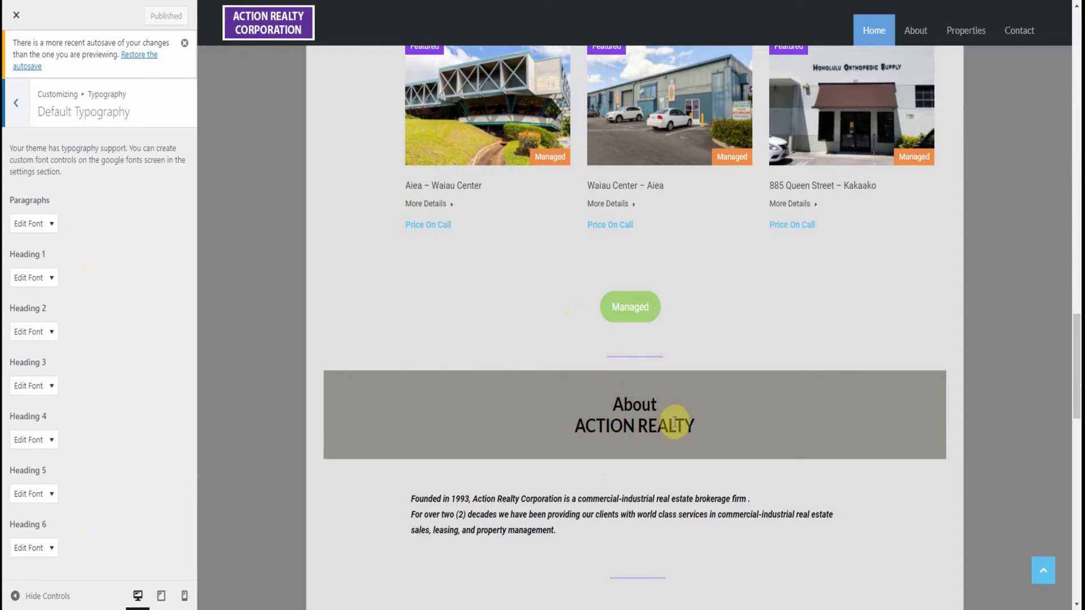
{"action": "scroll", "coordinate": [644, 412], "scroll_direction": "up", "scroll_amount": 4}
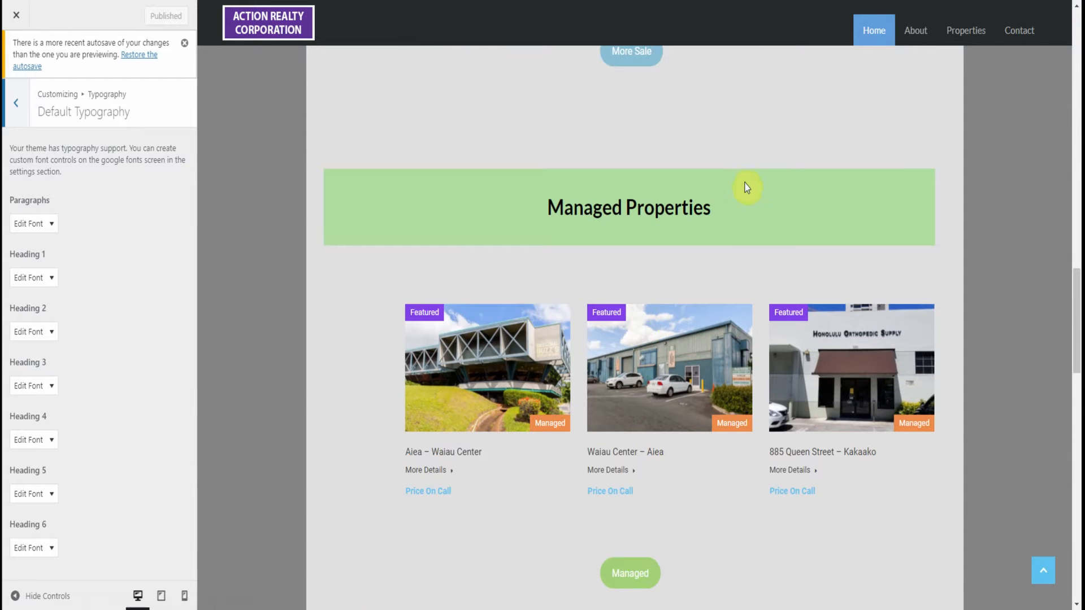
{"action": "scroll", "coordinate": [625, 252], "scroll_direction": "up", "scroll_amount": 7}
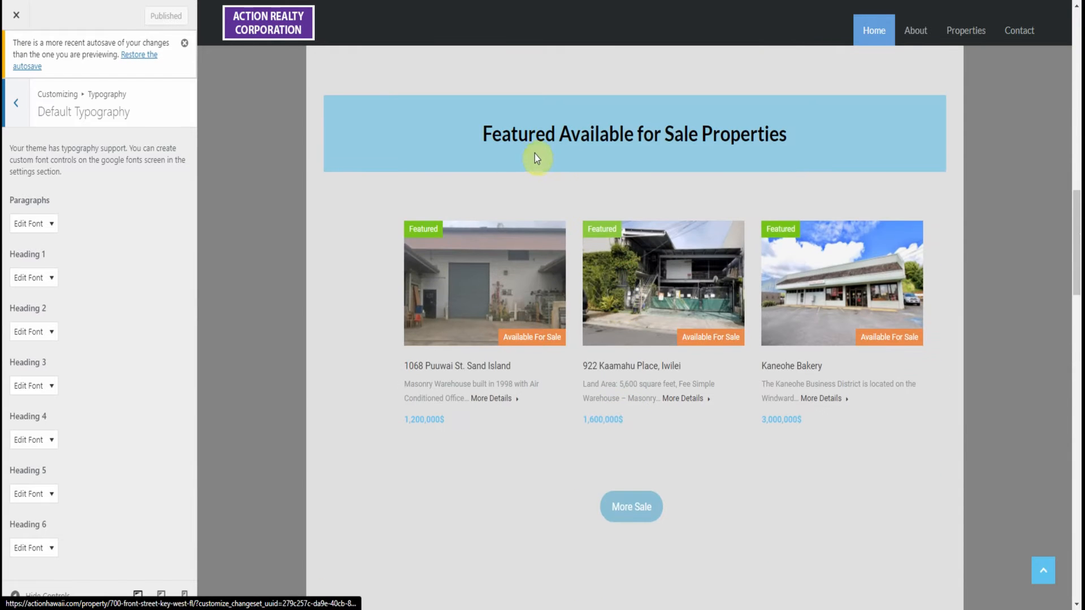
{"action": "scroll", "coordinate": [650, 274], "scroll_direction": "up", "scroll_amount": 8}
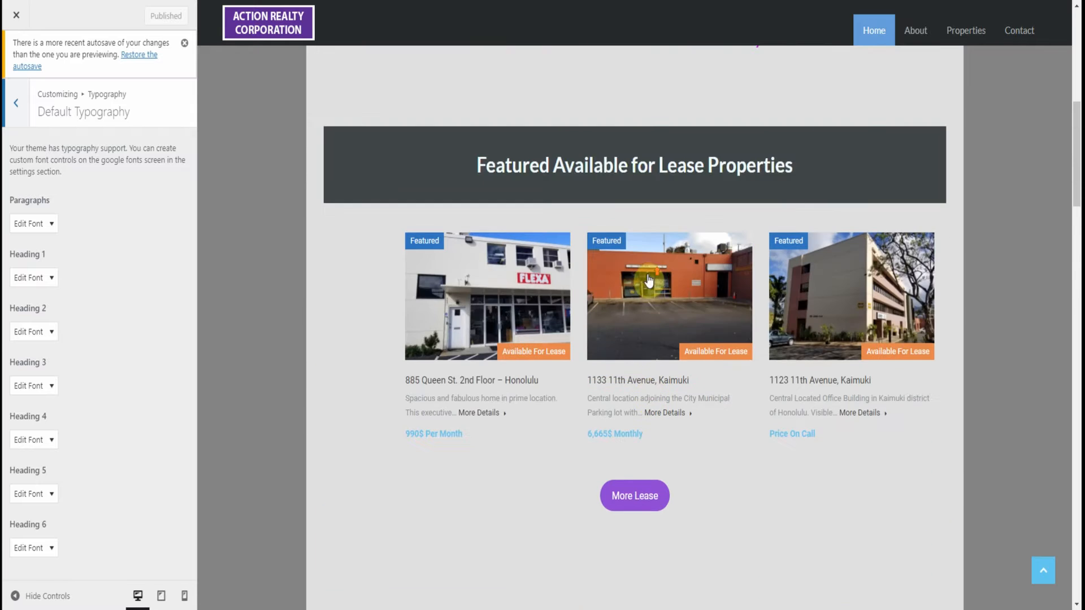
{"action": "scroll", "coordinate": [632, 276], "scroll_direction": "up", "scroll_amount": 5}
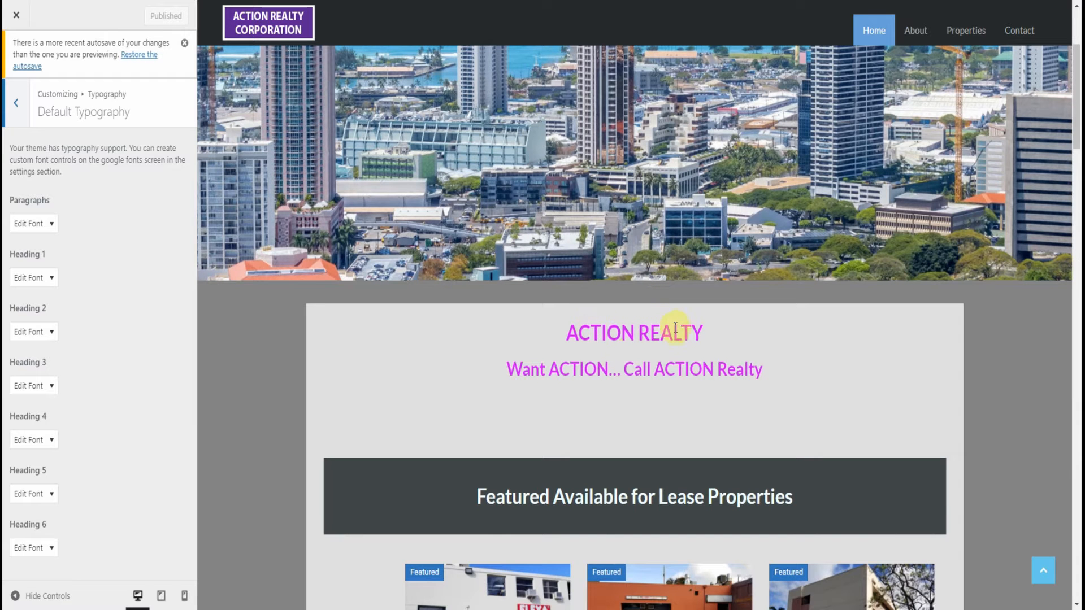
{"action": "scroll", "coordinate": [339, 290], "scroll_direction": "up", "scroll_amount": 1}
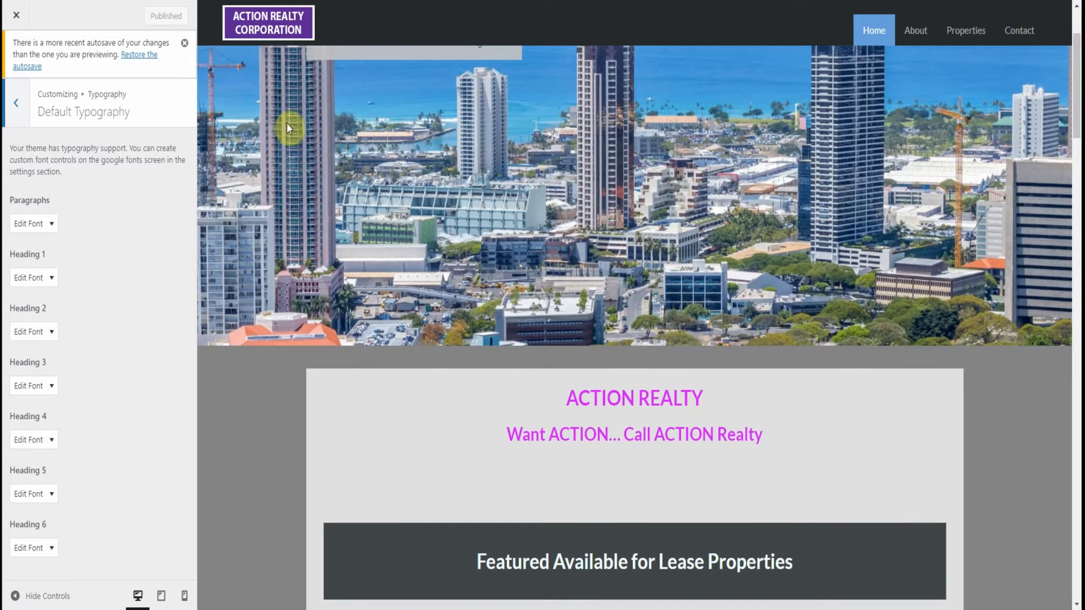
{"action": "scroll", "coordinate": [373, 251], "scroll_direction": "up", "scroll_amount": 2}
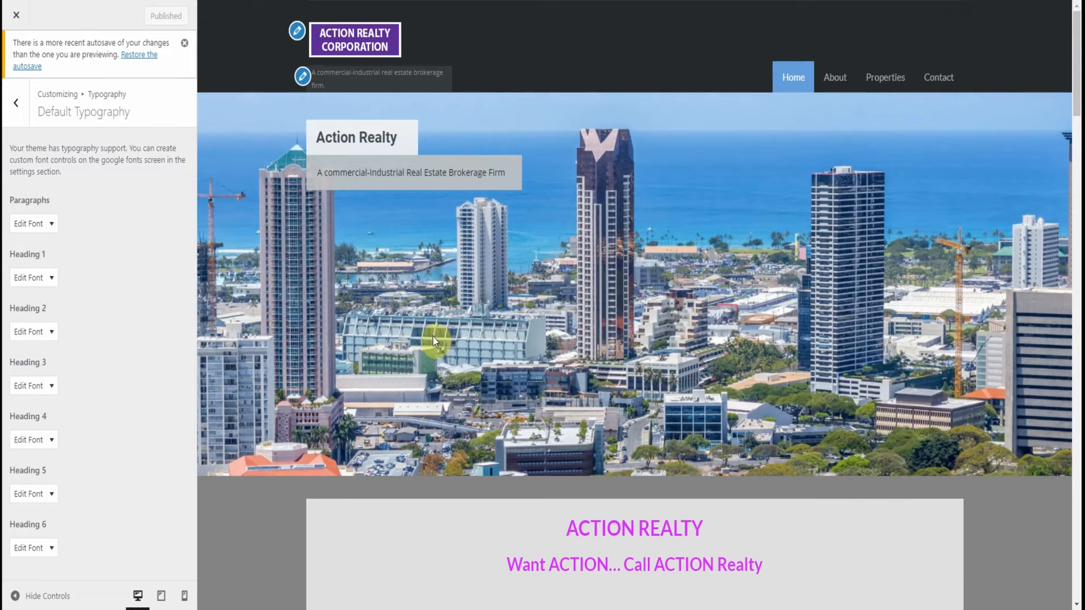
Set the Heading 1 font family to Impact, leaving the script subset alone
{"action": "left_click", "coordinate": [47, 282]}
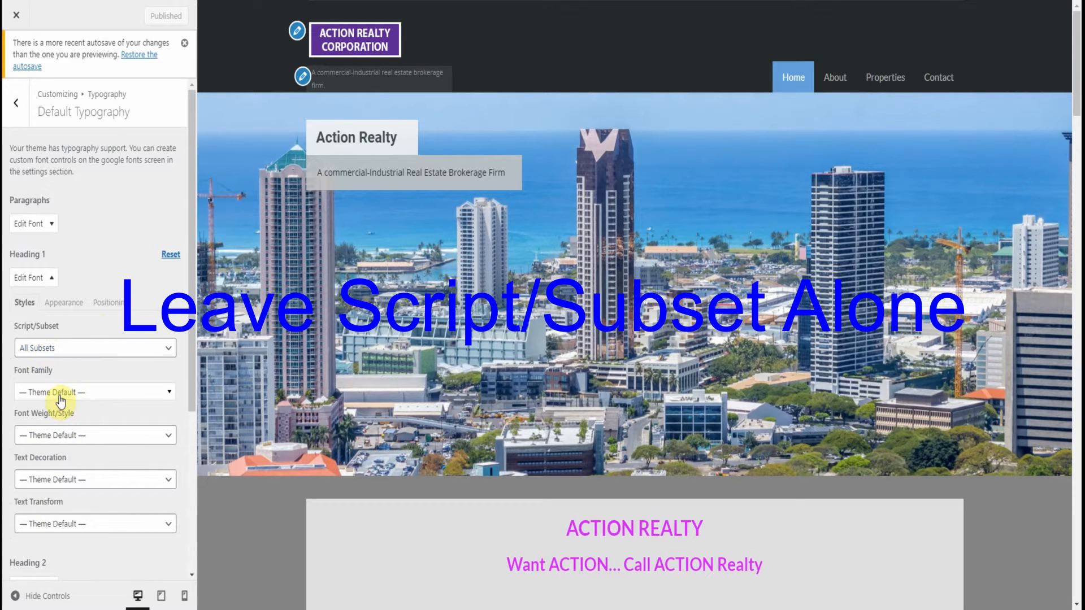
{"action": "left_click", "coordinate": [61, 392]}
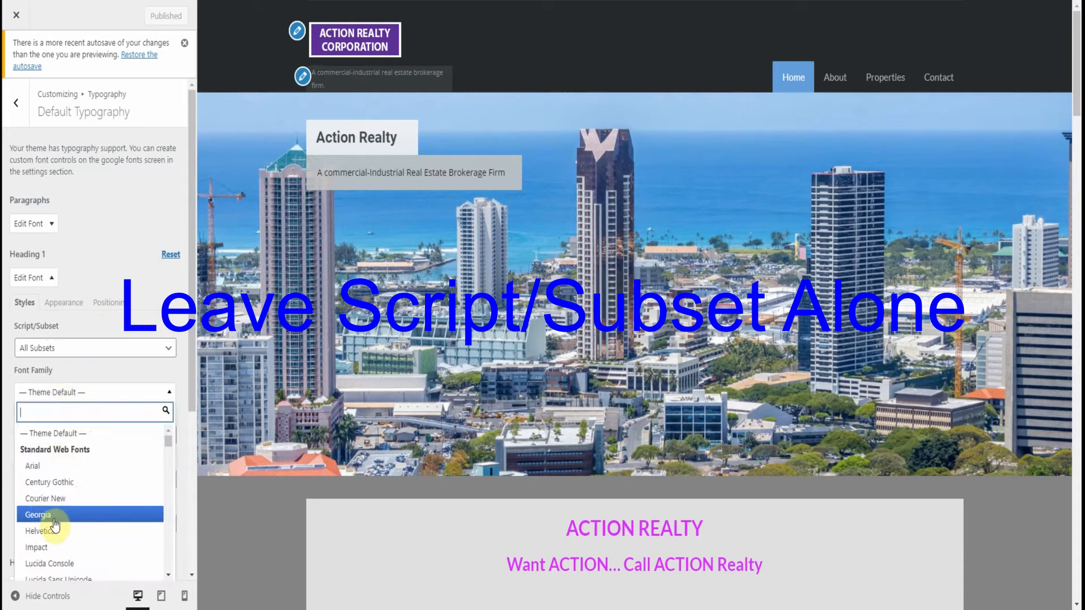
{"action": "left_click", "coordinate": [48, 548]}
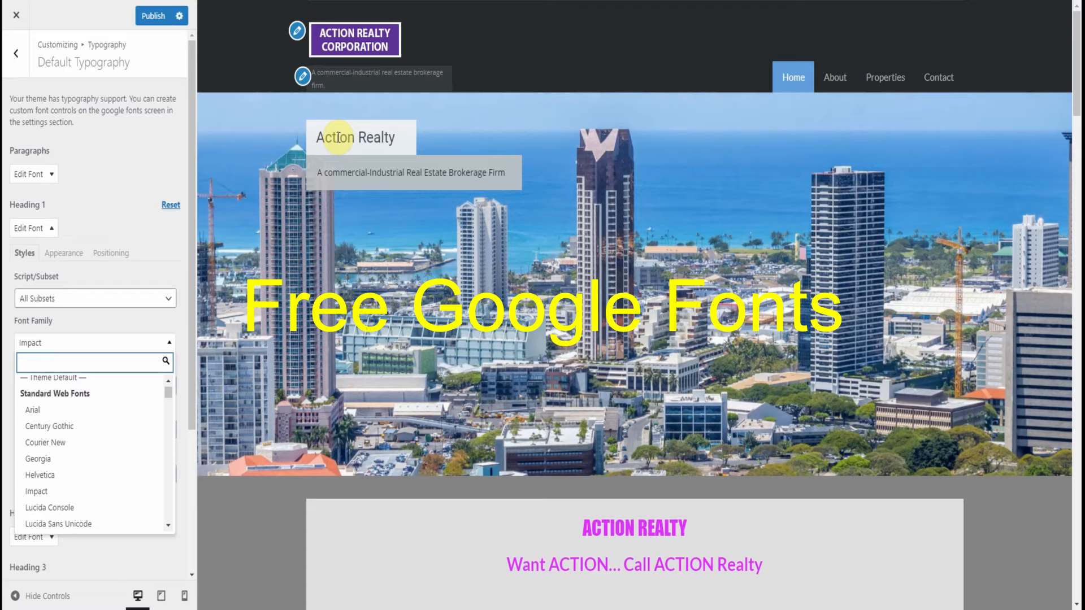
Check the homepage preview's title, property section banners and team section for headings that use the Heading 1 font
{"action": "scroll", "coordinate": [601, 443], "scroll_direction": "down", "scroll_amount": 3}
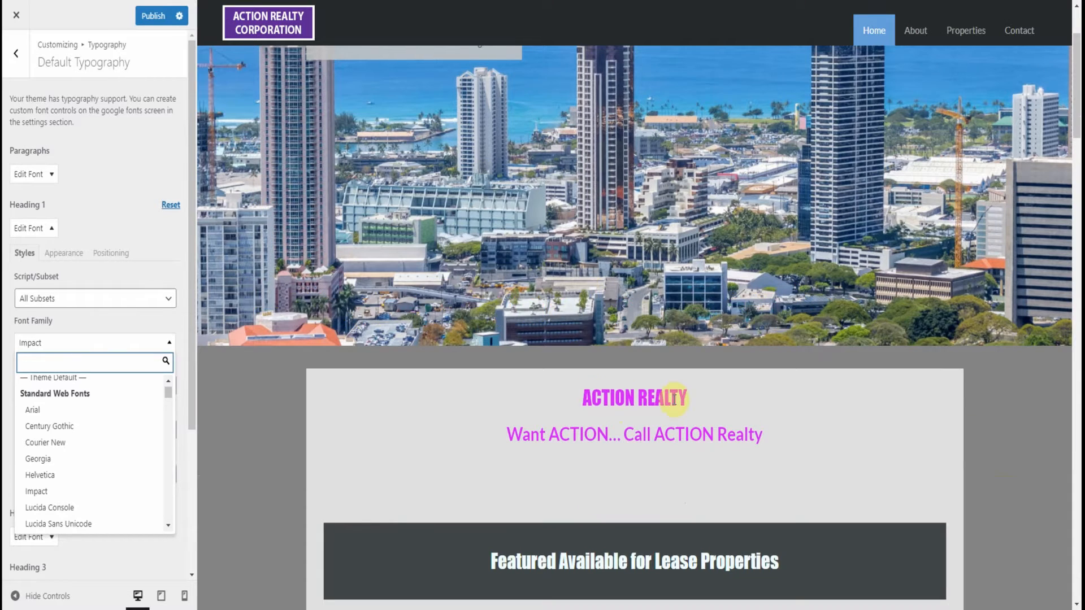
{"action": "scroll", "coordinate": [664, 370], "scroll_direction": "down", "scroll_amount": 2}
{"action": "scroll", "coordinate": [636, 385], "scroll_direction": "down", "scroll_amount": 2}
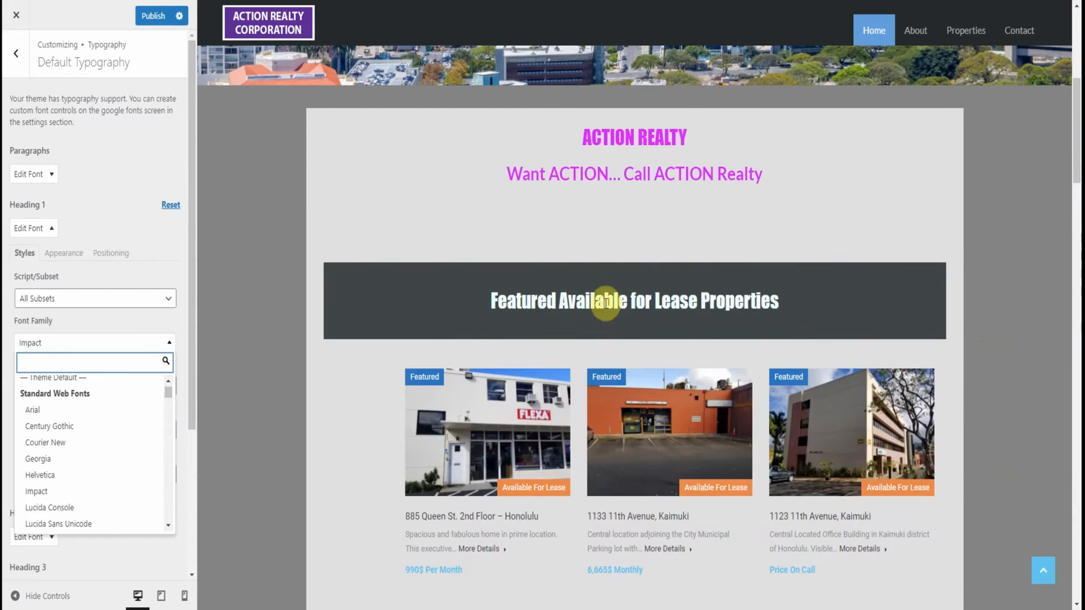
{"action": "scroll", "coordinate": [735, 307], "scroll_direction": "down", "scroll_amount": 7}
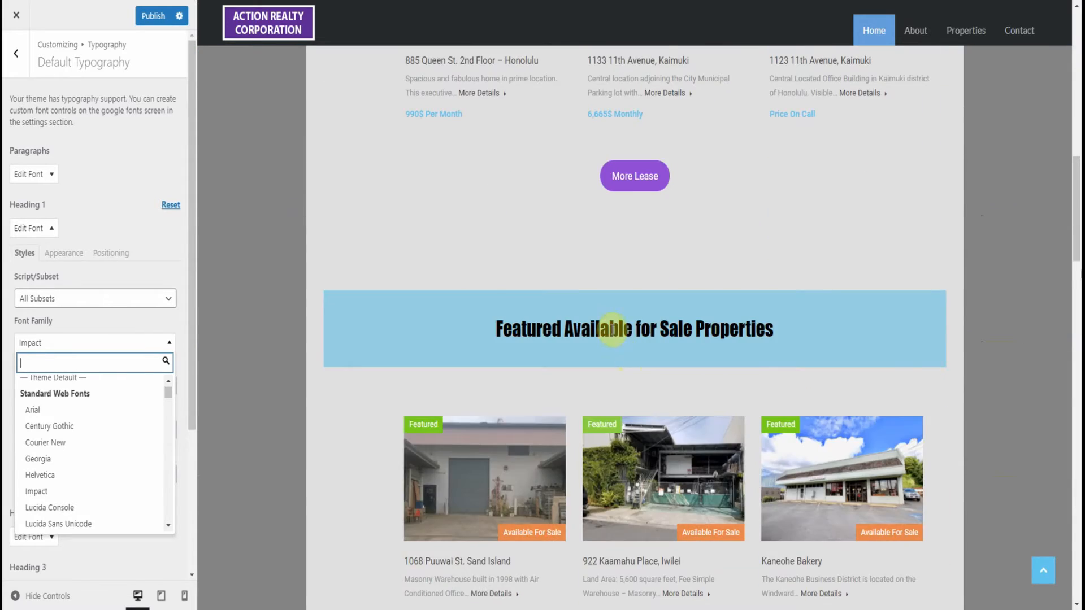
{"action": "scroll", "coordinate": [627, 355], "scroll_direction": "down", "scroll_amount": 9}
{"action": "scroll", "coordinate": [615, 345], "scroll_direction": "down", "scroll_amount": 8}
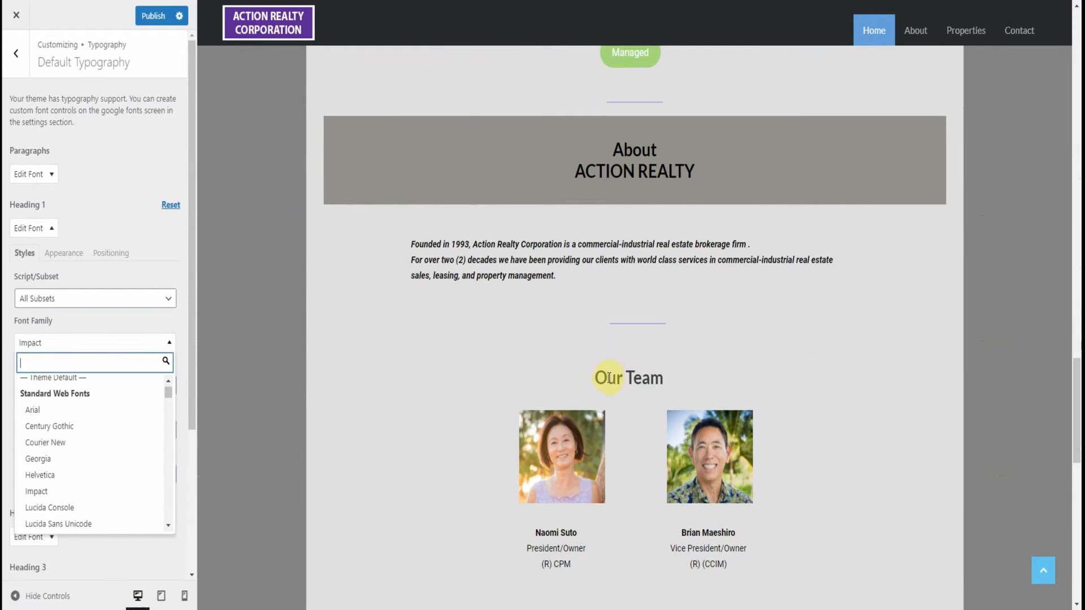
{"action": "scroll", "coordinate": [801, 217], "scroll_direction": "up", "scroll_amount": 2}
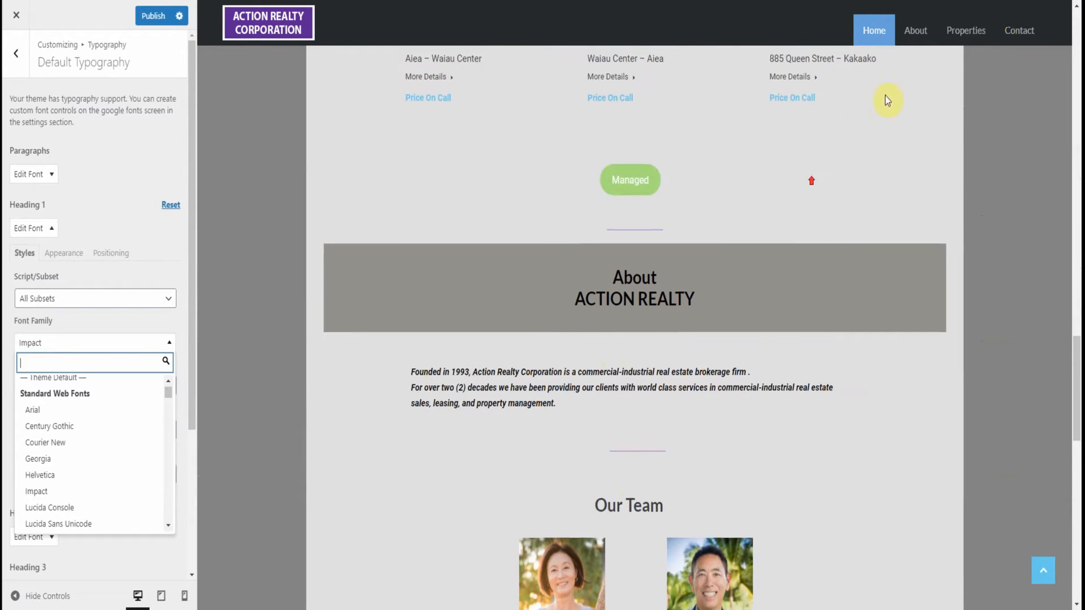
Preview the About page and examine the fonts of its banner and team member headings
{"action": "mouse_move", "coordinate": [921, 35]}
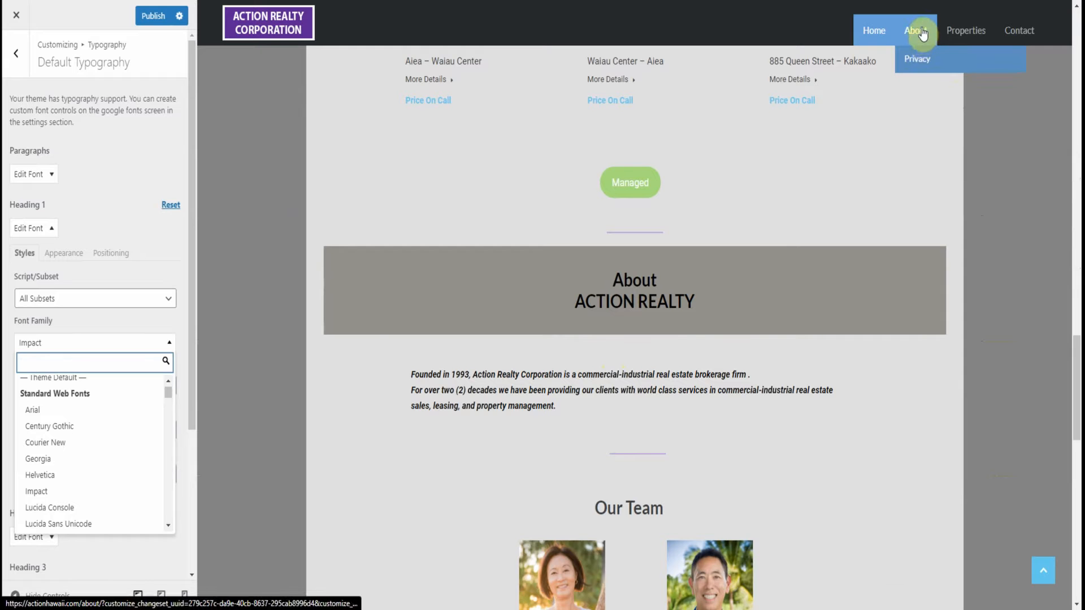
{"action": "left_click", "coordinate": [916, 37]}
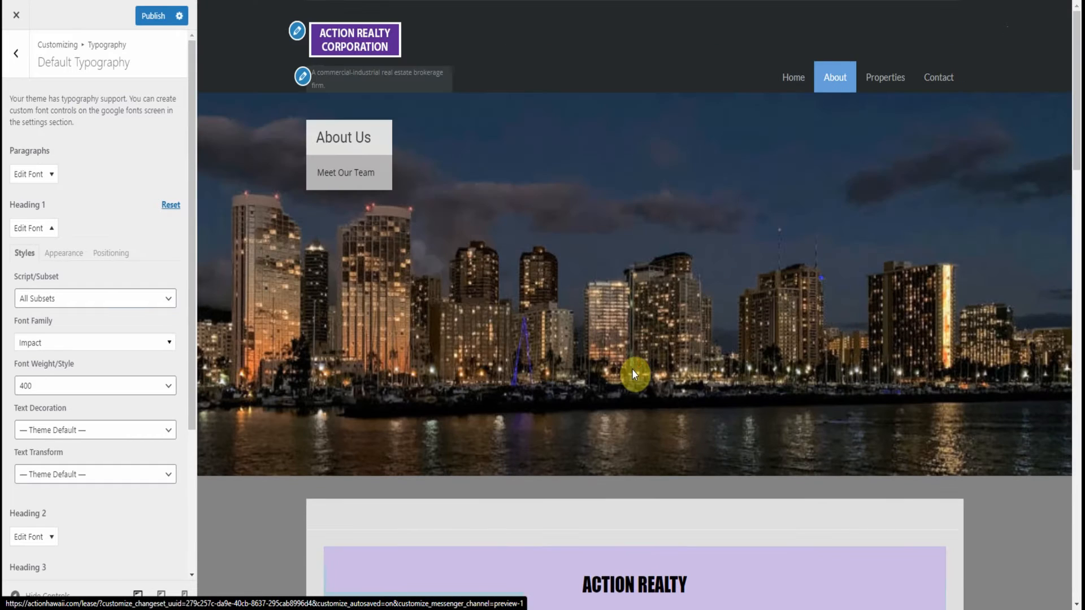
{"action": "scroll", "coordinate": [632, 370], "scroll_direction": "down", "scroll_amount": 7}
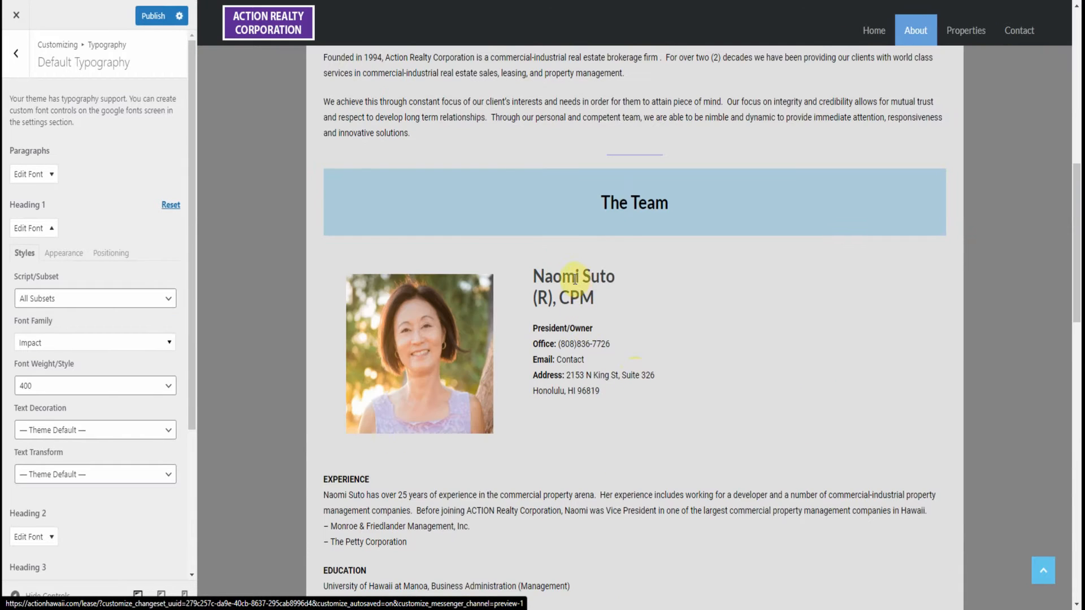
{"action": "scroll", "coordinate": [576, 325], "scroll_direction": "down", "scroll_amount": 5}
{"action": "scroll", "coordinate": [576, 376], "scroll_direction": "down", "scroll_amount": 1}
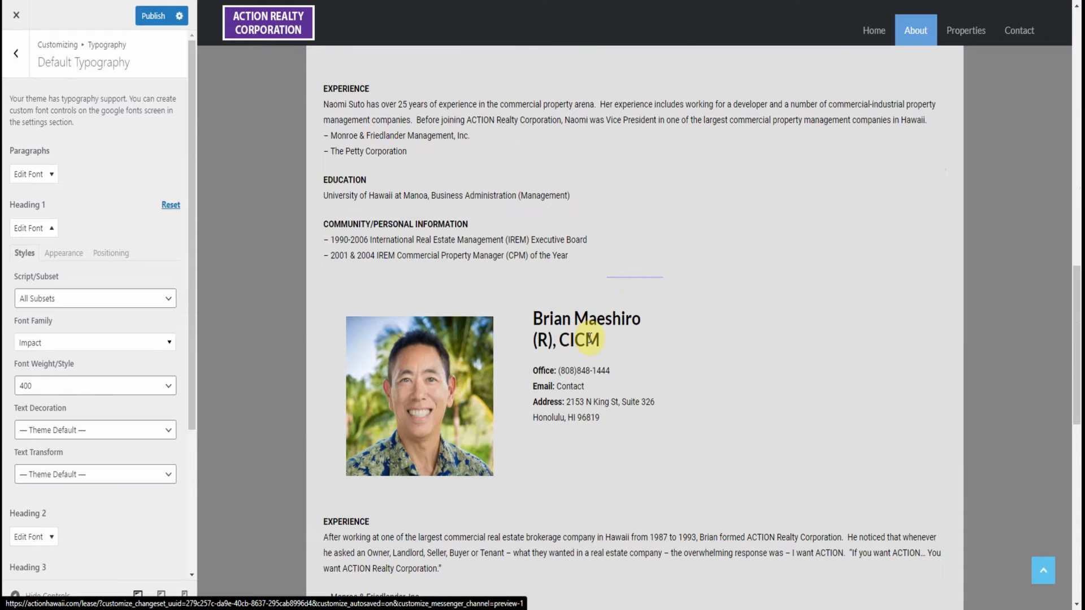
{"action": "scroll", "coordinate": [820, 251], "scroll_direction": "up", "scroll_amount": 6}
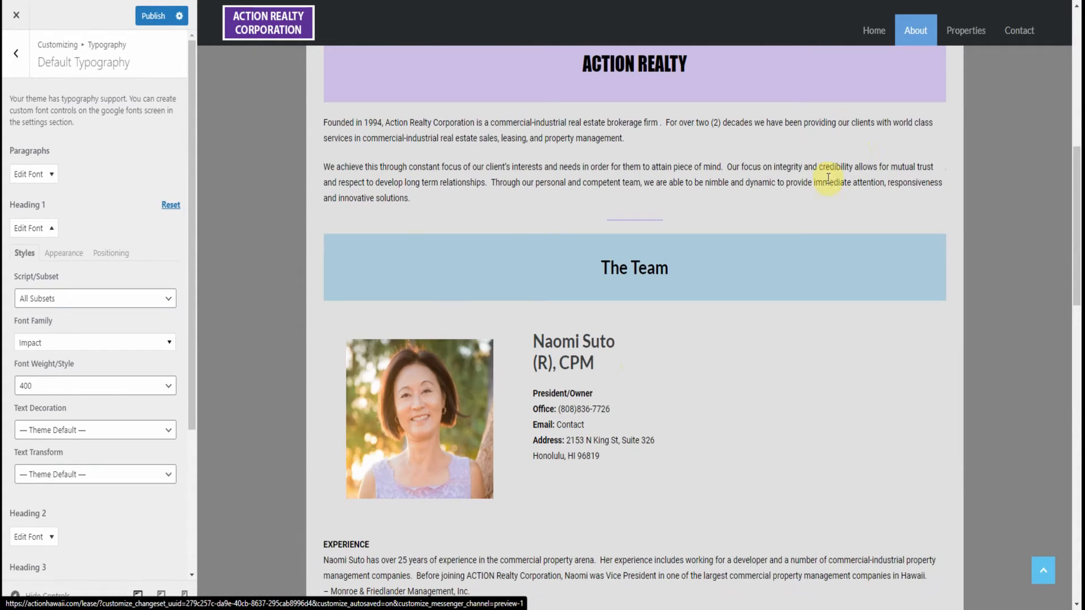
Preview the Privacy page and compare the font of its main title with the cookie section headings
{"action": "mouse_move", "coordinate": [911, 40]}
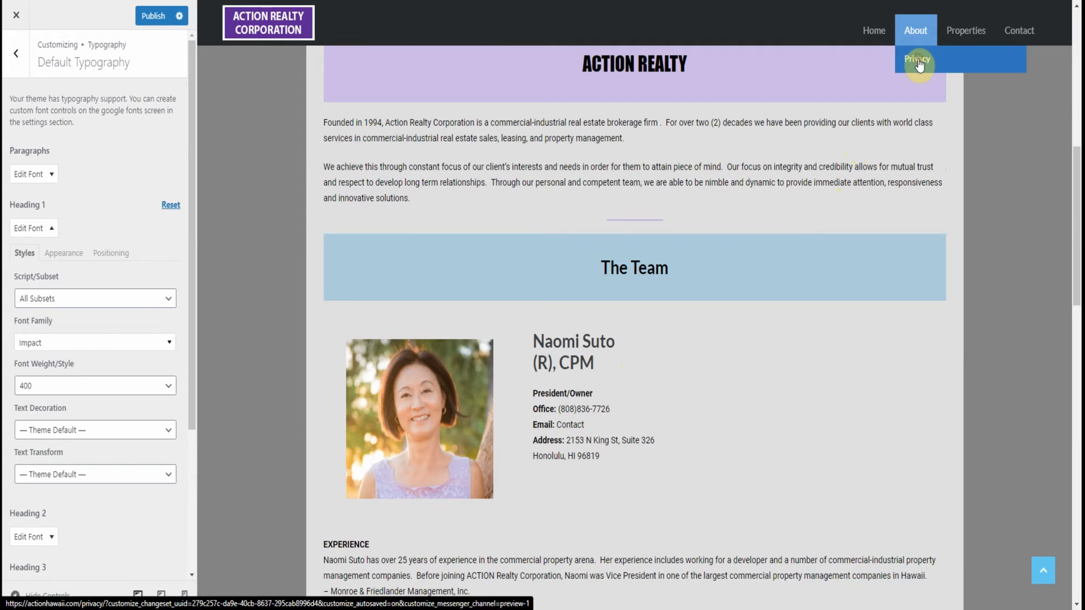
{"action": "left_click", "coordinate": [918, 61]}
{"action": "scroll", "coordinate": [559, 390], "scroll_direction": "down", "scroll_amount": 1}
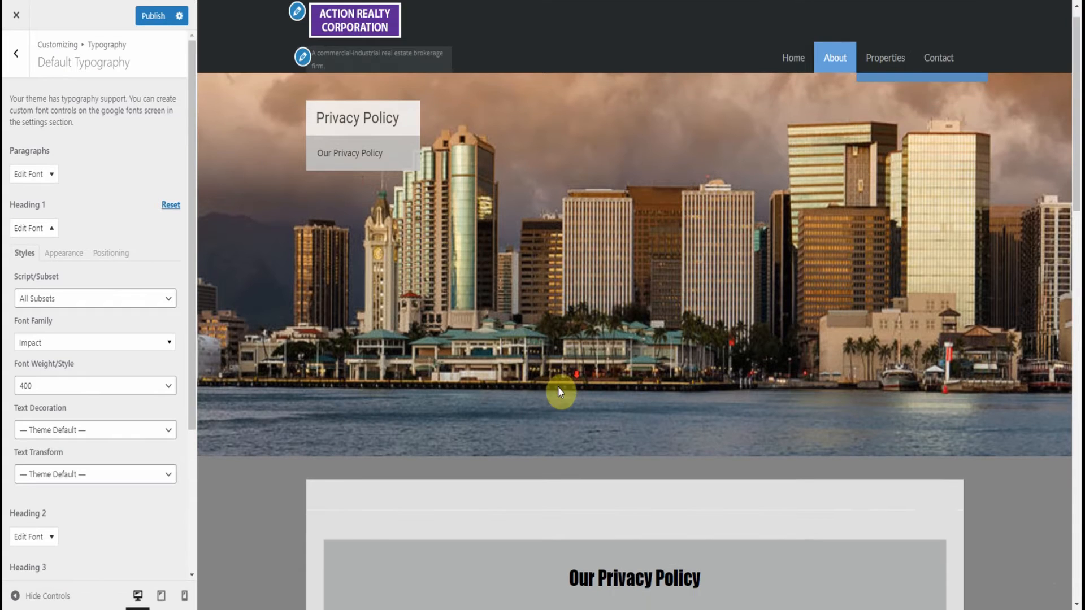
{"action": "scroll", "coordinate": [558, 386], "scroll_direction": "down", "scroll_amount": 4}
{"action": "scroll", "coordinate": [515, 446], "scroll_direction": "down", "scroll_amount": 9}
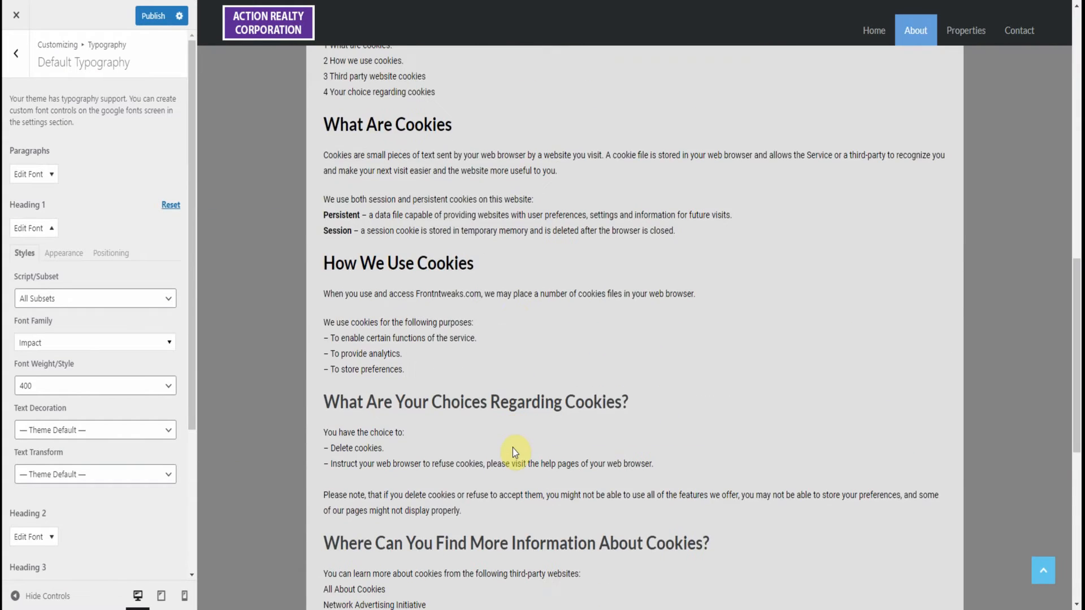
{"action": "scroll", "coordinate": [514, 451], "scroll_direction": "down", "scroll_amount": 4}
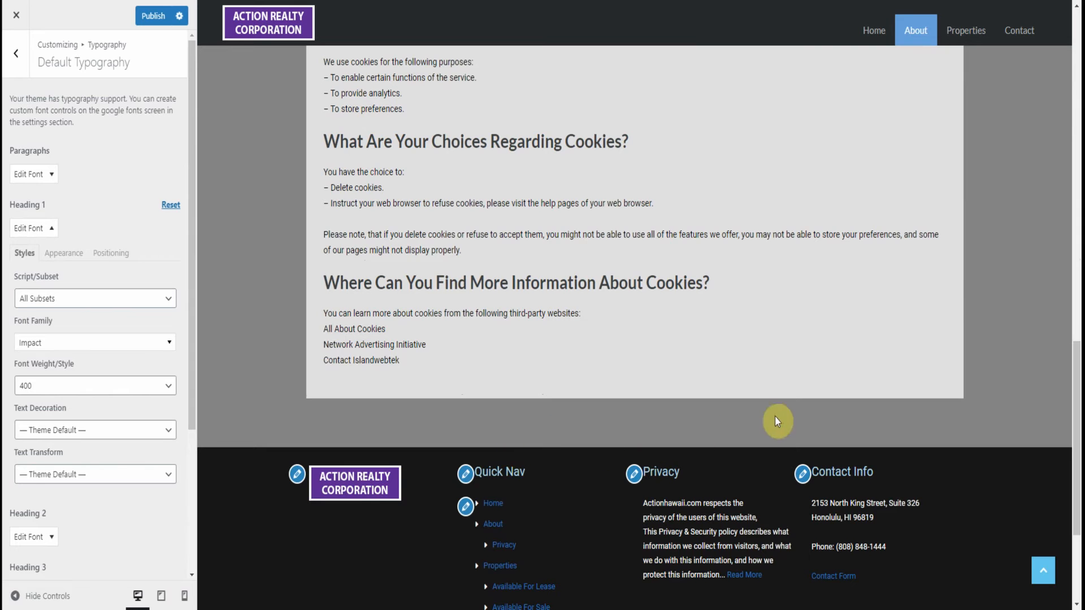
{"action": "scroll", "coordinate": [780, 413], "scroll_direction": "up", "scroll_amount": 5}
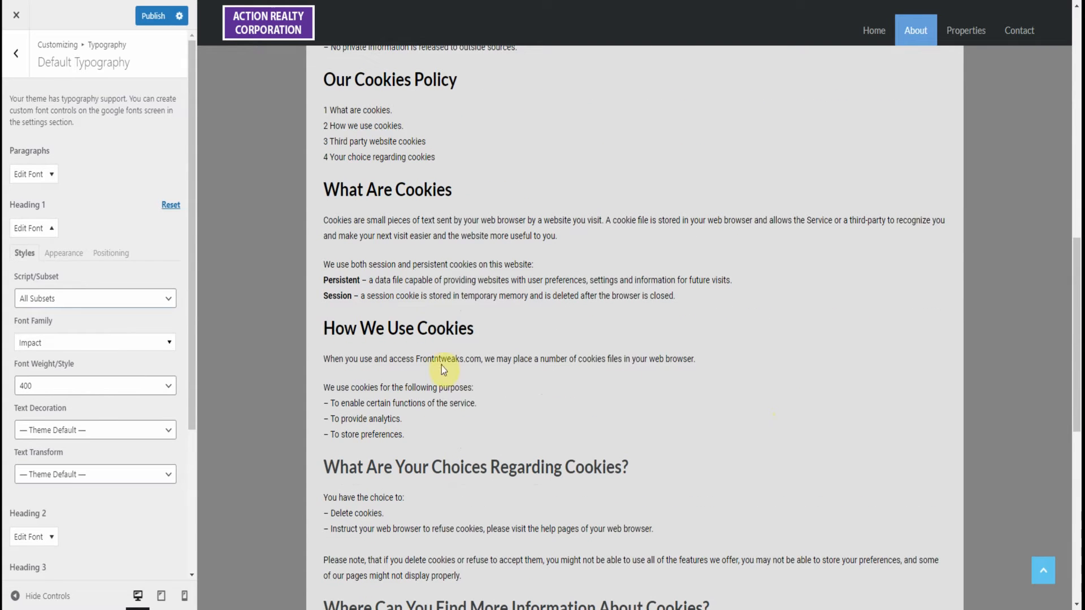
{"action": "scroll", "coordinate": [436, 248], "scroll_direction": "up", "scroll_amount": 3}
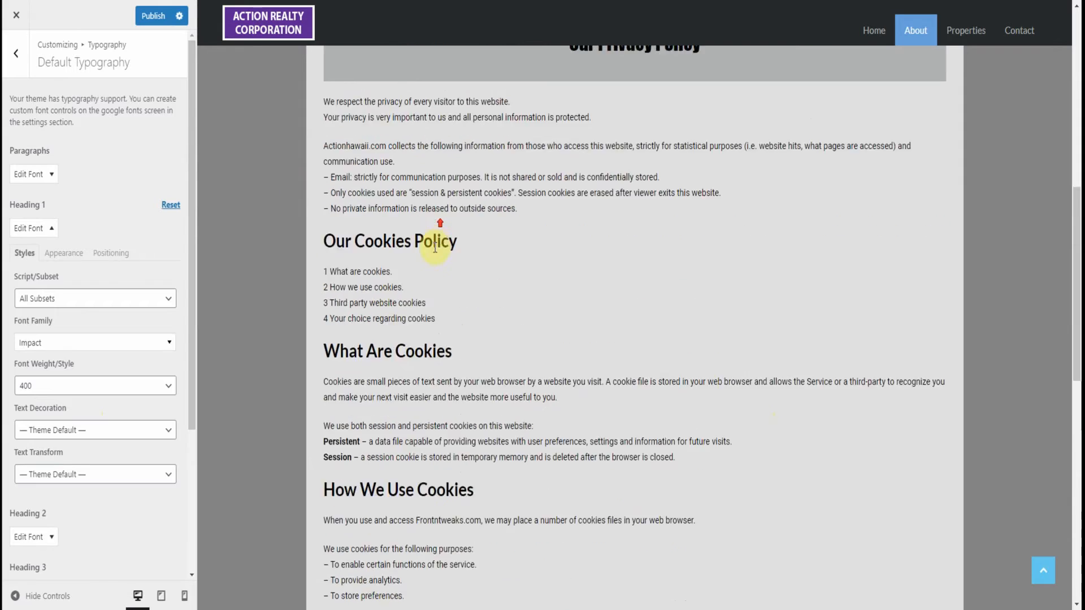
{"action": "scroll", "coordinate": [635, 243], "scroll_direction": "up", "scroll_amount": 2}
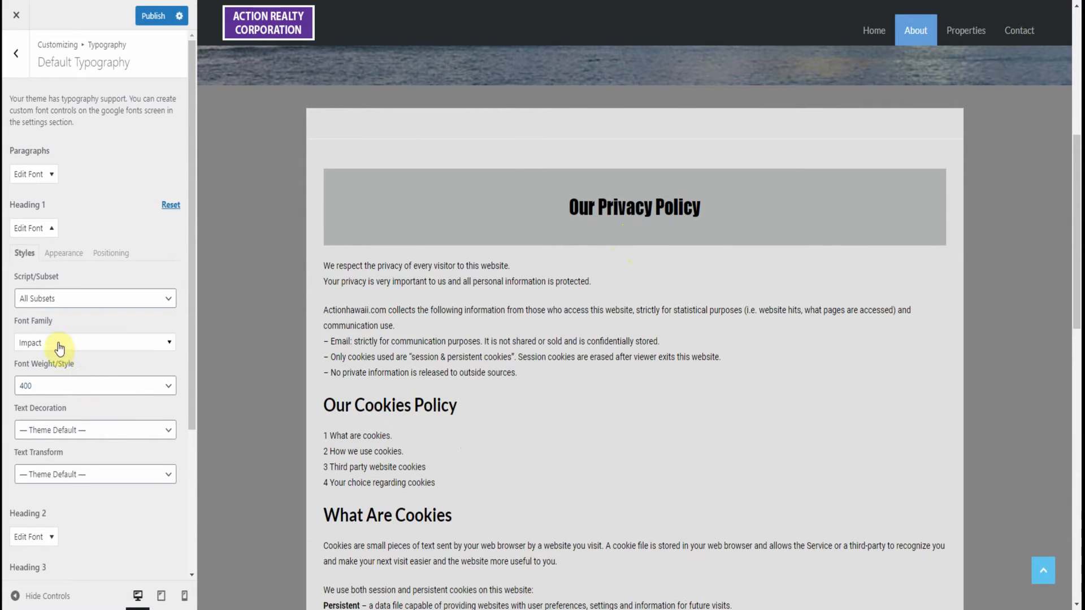
Set the Heading 1 font weight/style to 400italic
{"action": "left_click", "coordinate": [63, 389]}
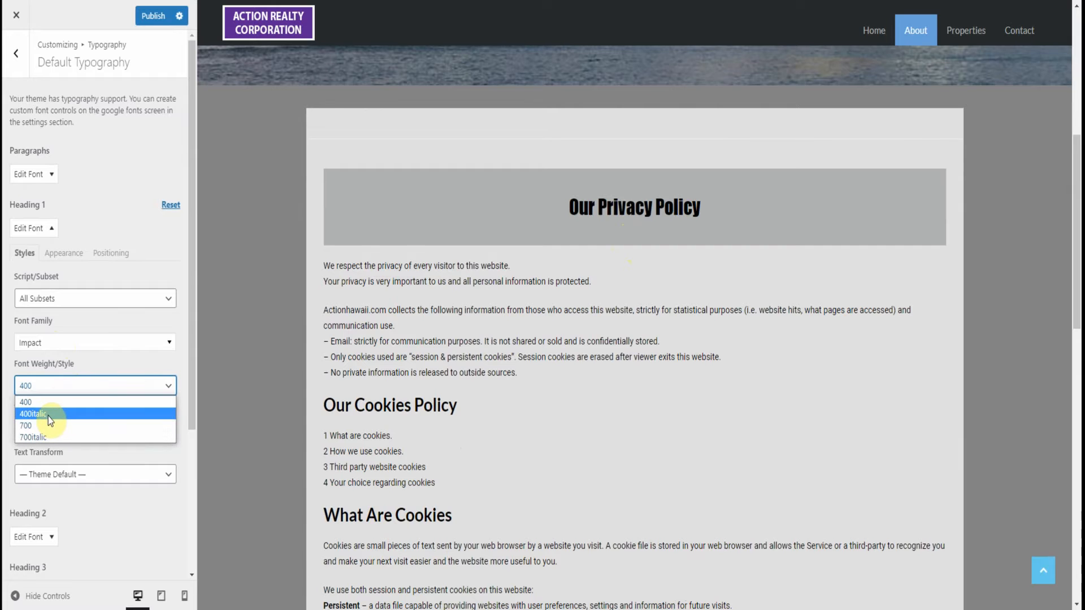
{"action": "left_click", "coordinate": [49, 415]}
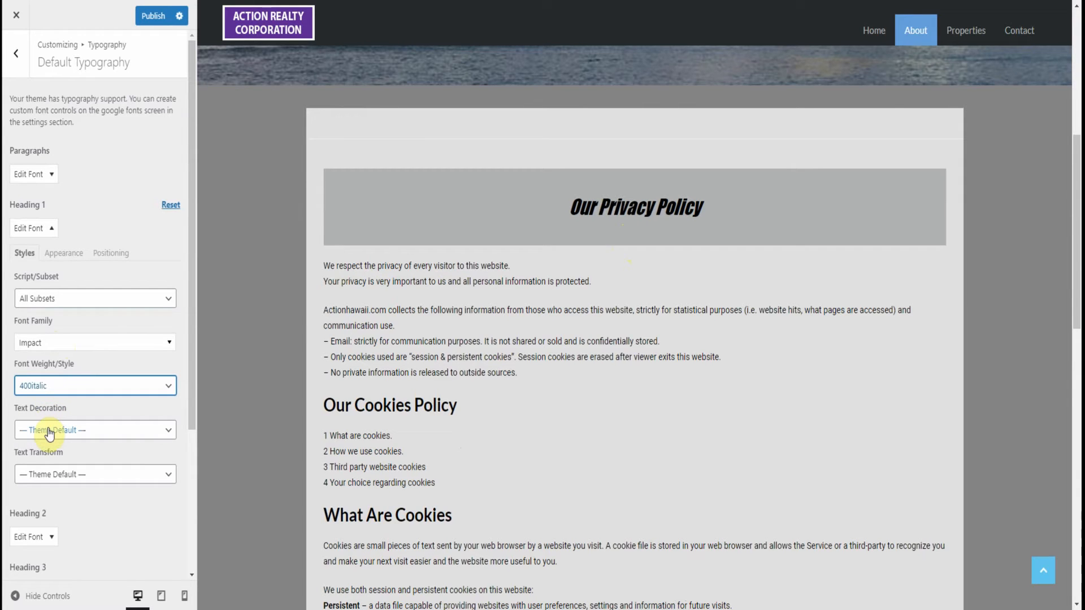
Set the Heading 1 text decoration to Underline and its text transform to Lowercase
{"action": "left_click", "coordinate": [48, 430]}
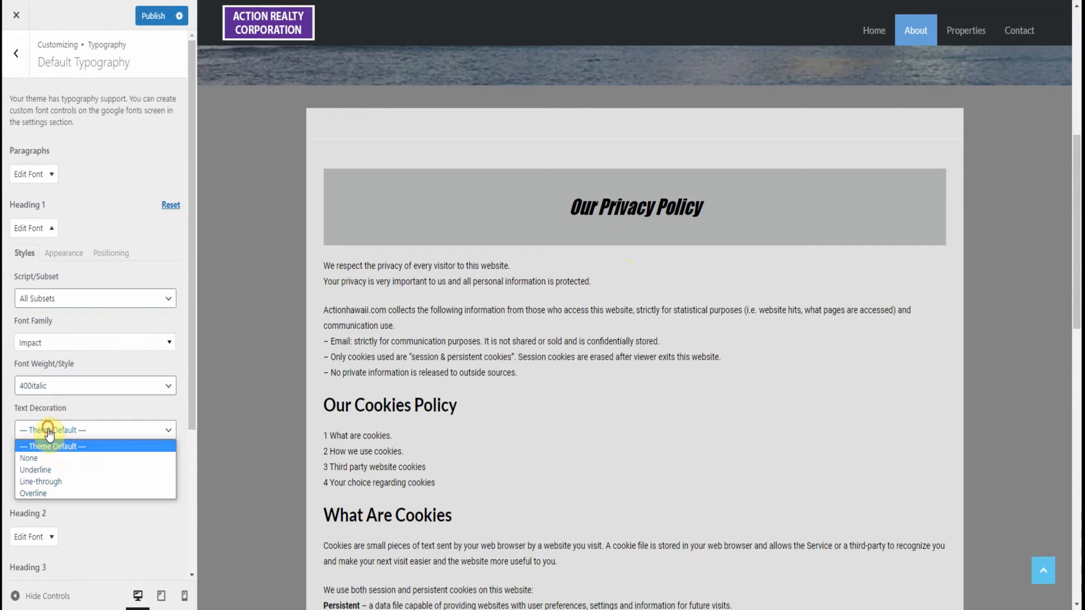
{"action": "left_click", "coordinate": [50, 470]}
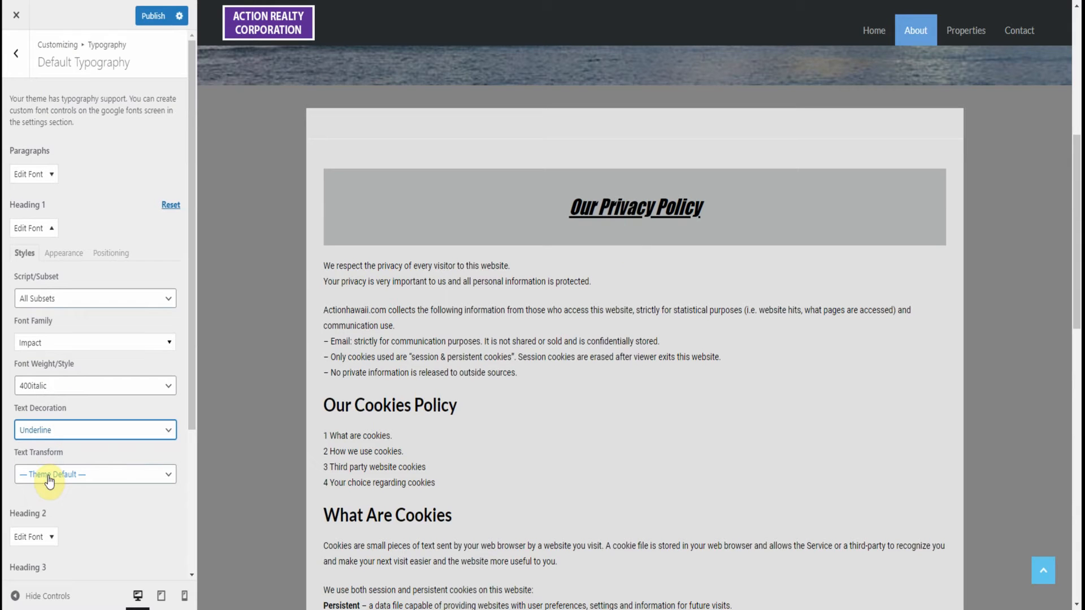
{"action": "left_click", "coordinate": [50, 479]}
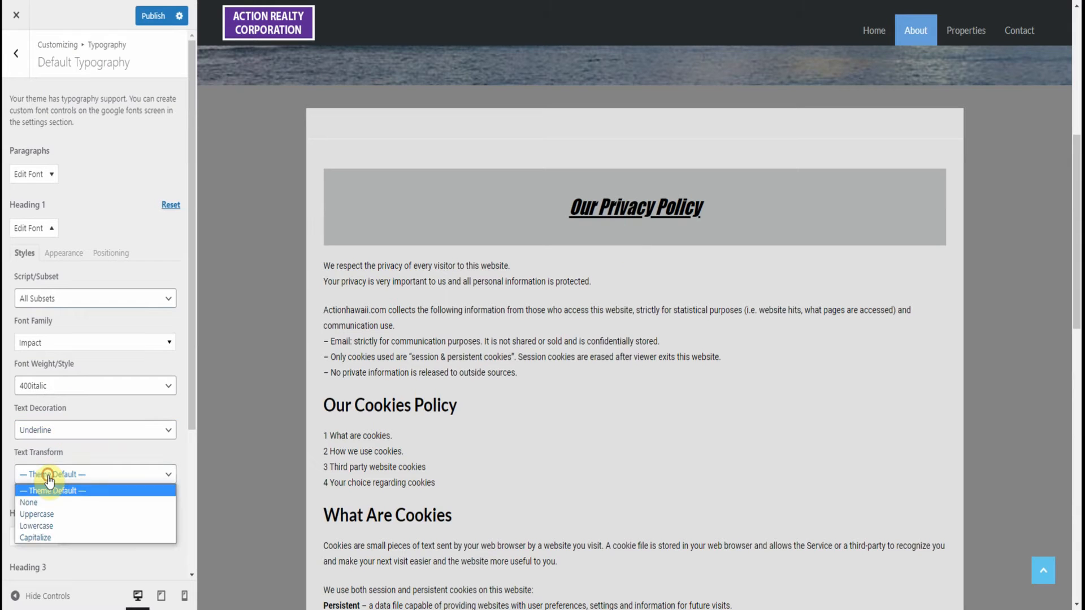
{"action": "left_click", "coordinate": [49, 526]}
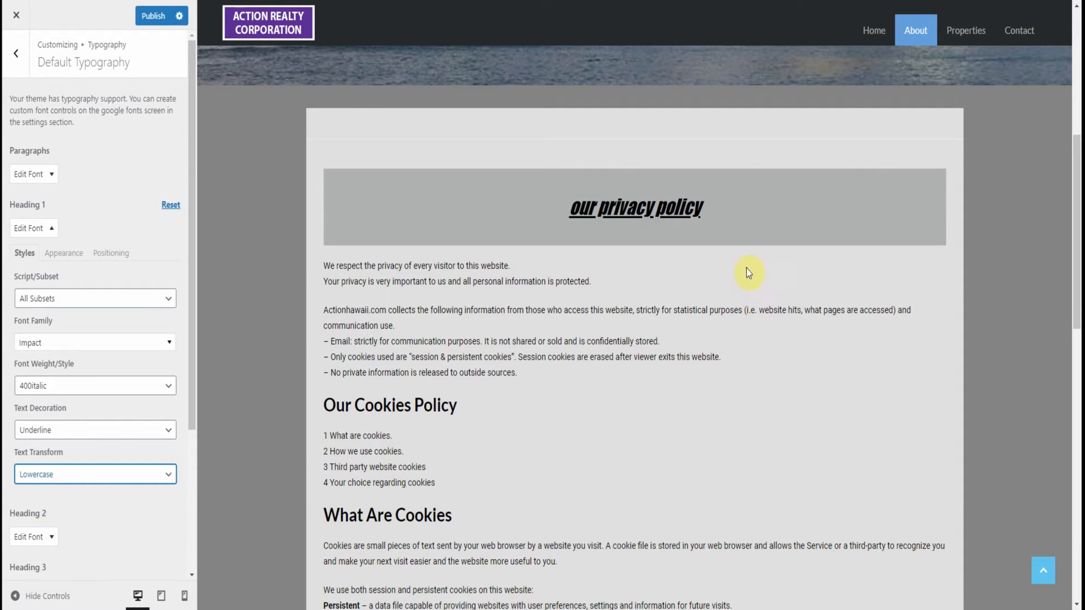
Preview the homepage and examine the Heading 1 styling on its main title and the lease properties banner
{"action": "left_click", "coordinate": [872, 31]}
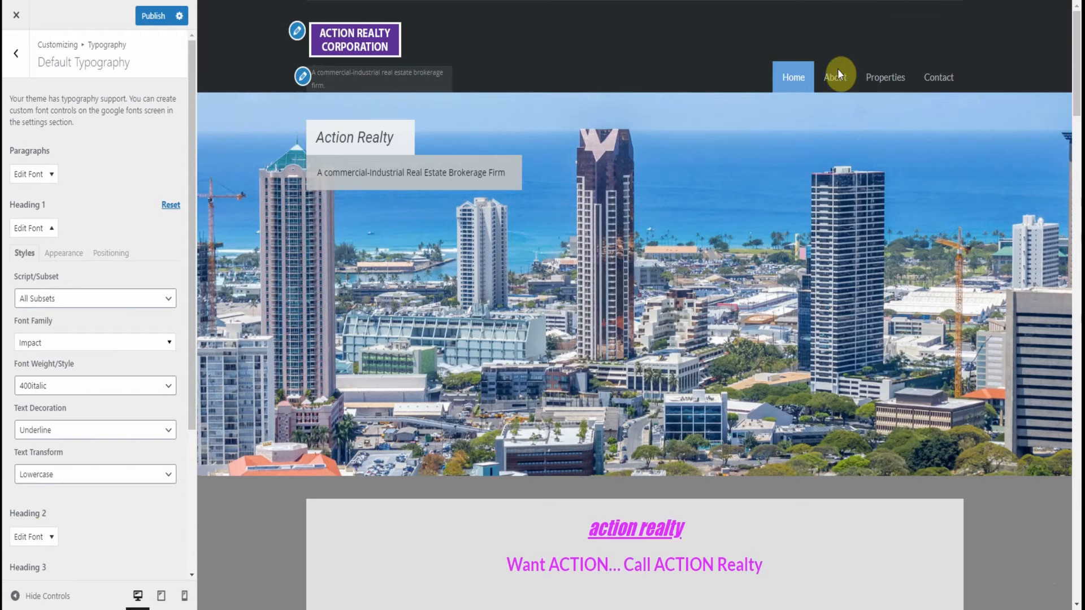
{"action": "scroll", "coordinate": [636, 423], "scroll_direction": "down", "scroll_amount": 1}
{"action": "scroll", "coordinate": [636, 424], "scroll_direction": "down", "scroll_amount": 3}
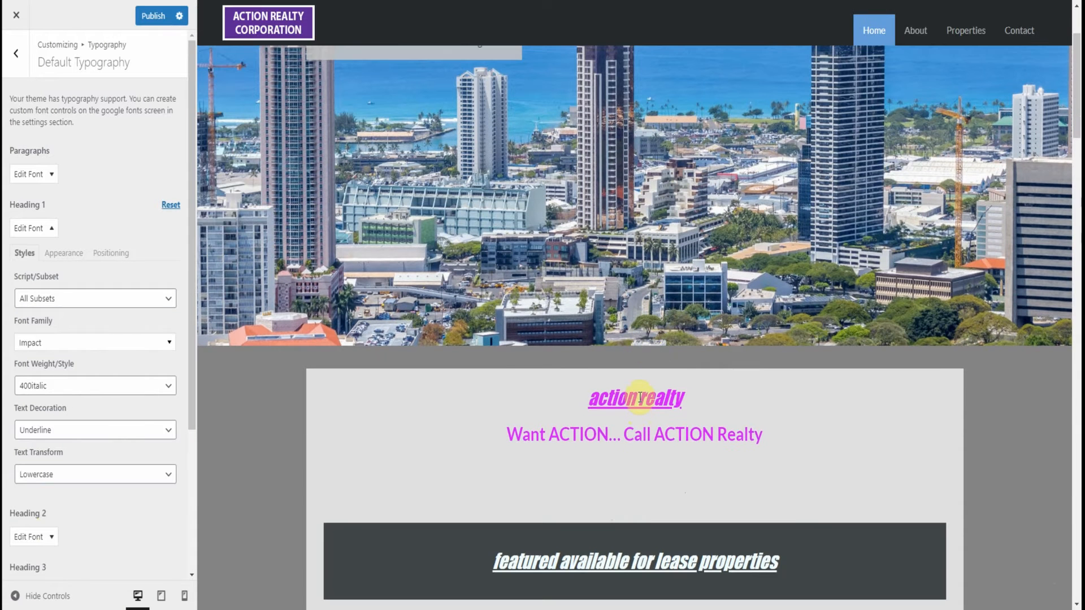
{"action": "scroll", "coordinate": [639, 431], "scroll_direction": "down", "scroll_amount": 5}
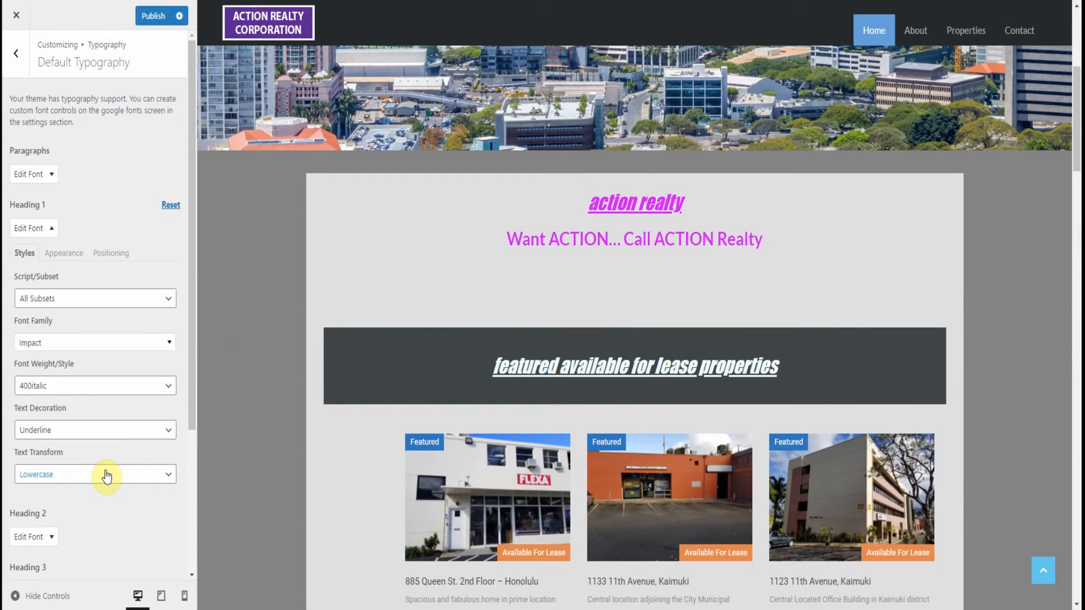
Return the Heading 1 text transform and decoration to Theme Default, and reset its remaining font settings
{"action": "left_click", "coordinate": [82, 476]}
{"action": "left_click", "coordinate": [52, 493]}
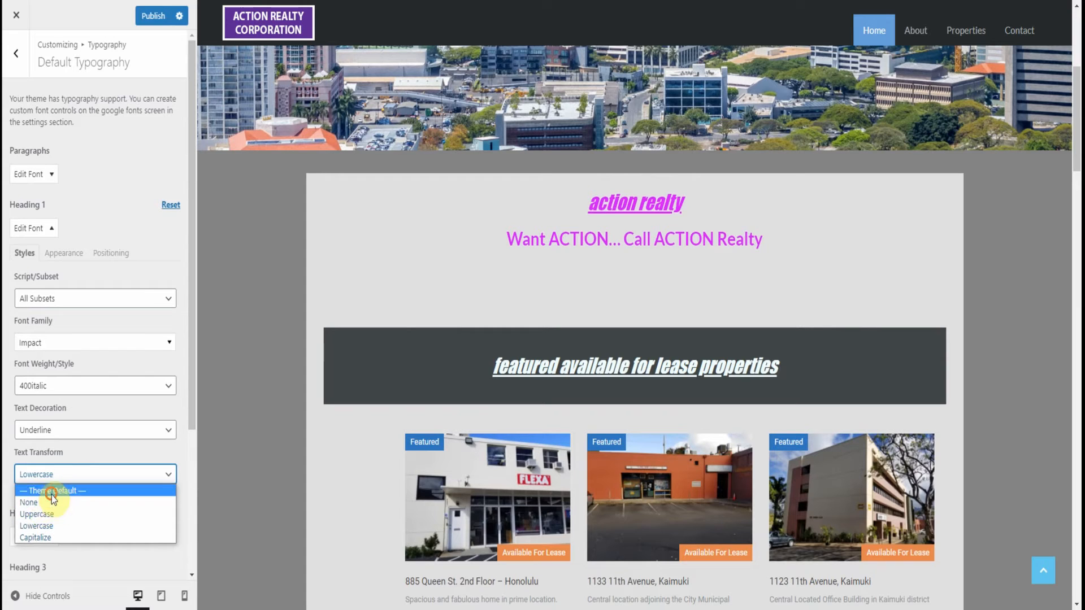
{"action": "left_click", "coordinate": [61, 431]}
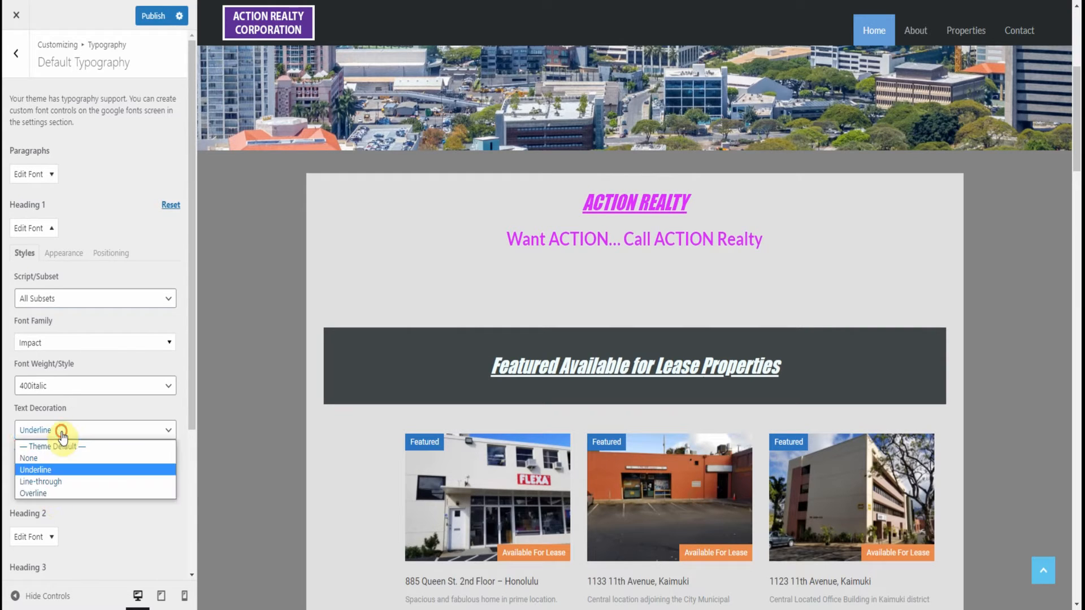
{"action": "left_click", "coordinate": [61, 446]}
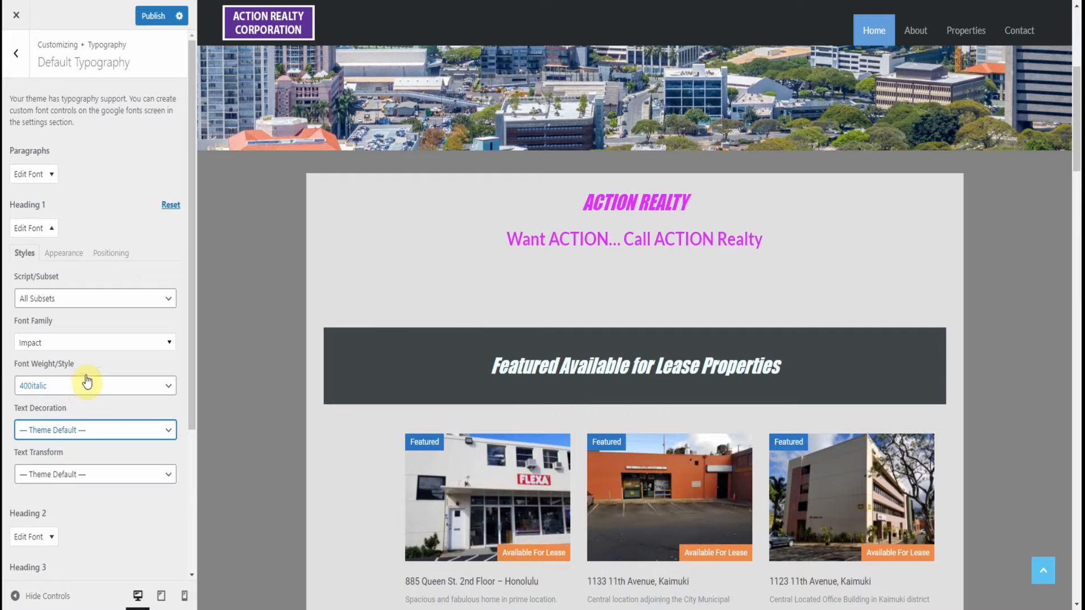
{"action": "left_click", "coordinate": [169, 206]}
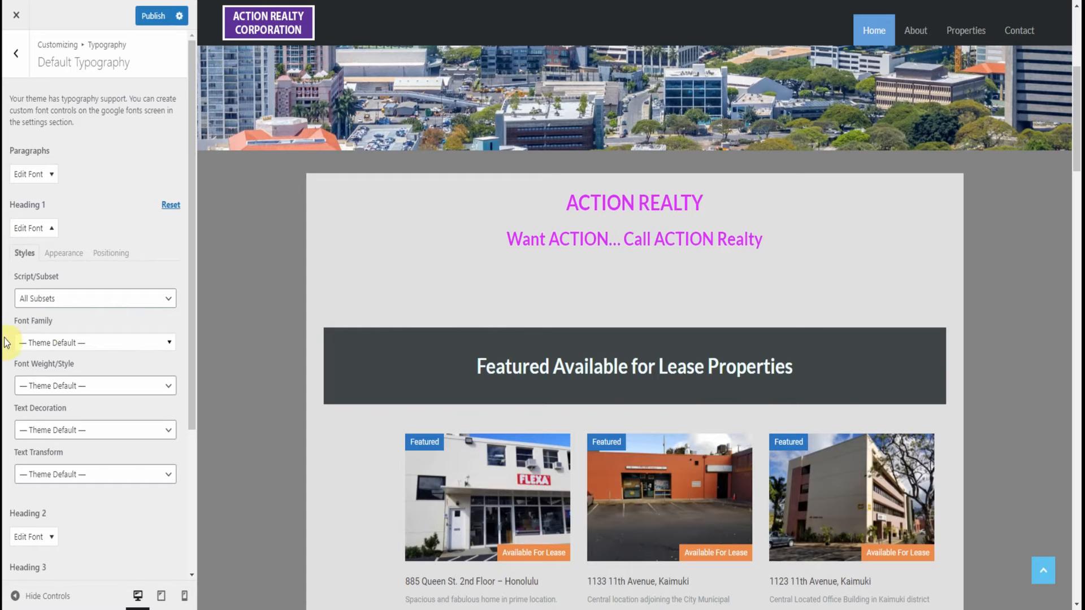
{"action": "left_click", "coordinate": [51, 230]}
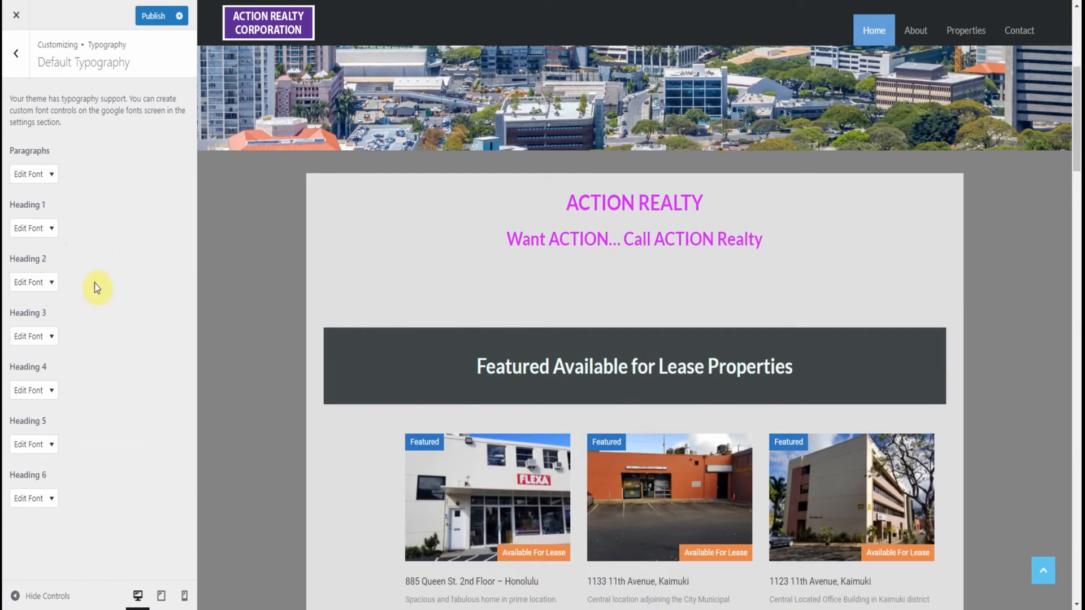
Set the Heading 2 font family to Impact
{"action": "left_click", "coordinate": [51, 282]}
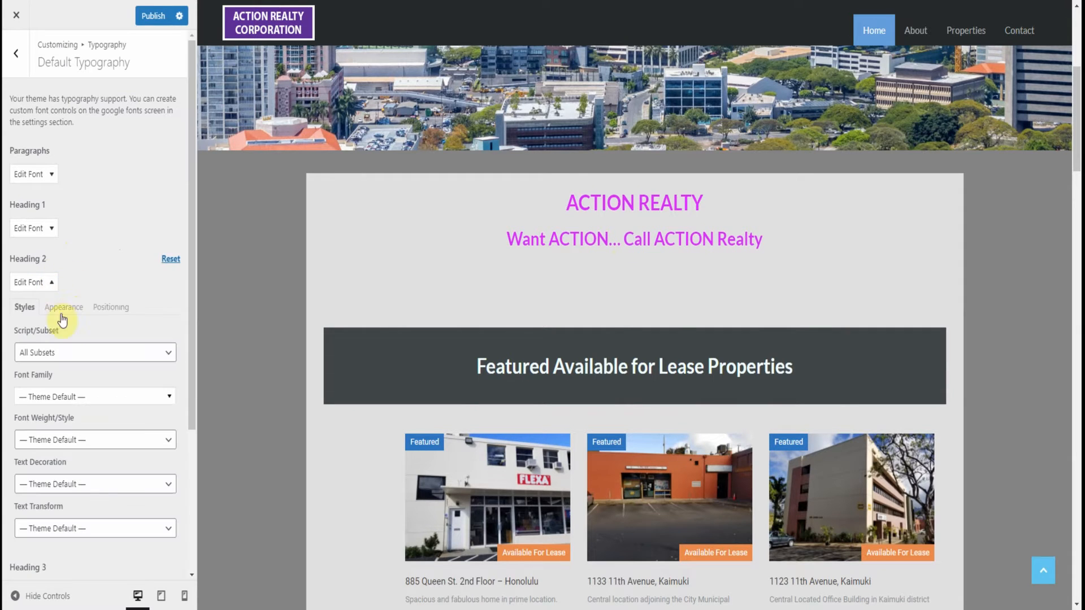
{"action": "scroll", "coordinate": [119, 266], "scroll_direction": "down", "scroll_amount": 3}
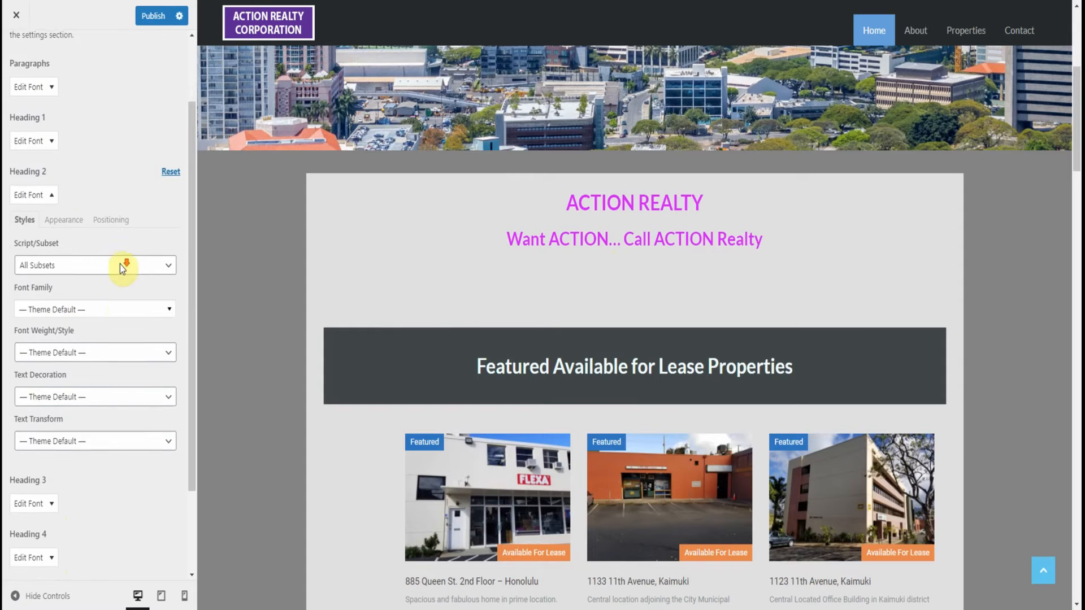
{"action": "scroll", "coordinate": [120, 265], "scroll_direction": "down", "scroll_amount": 1}
{"action": "left_click", "coordinate": [106, 267]}
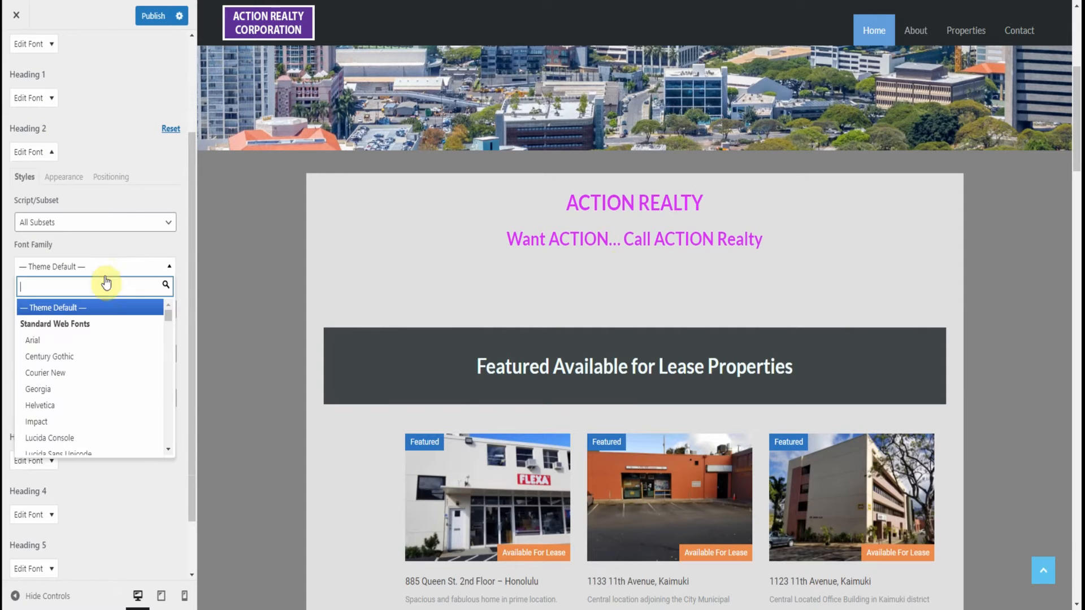
{"action": "left_click", "coordinate": [63, 421]}
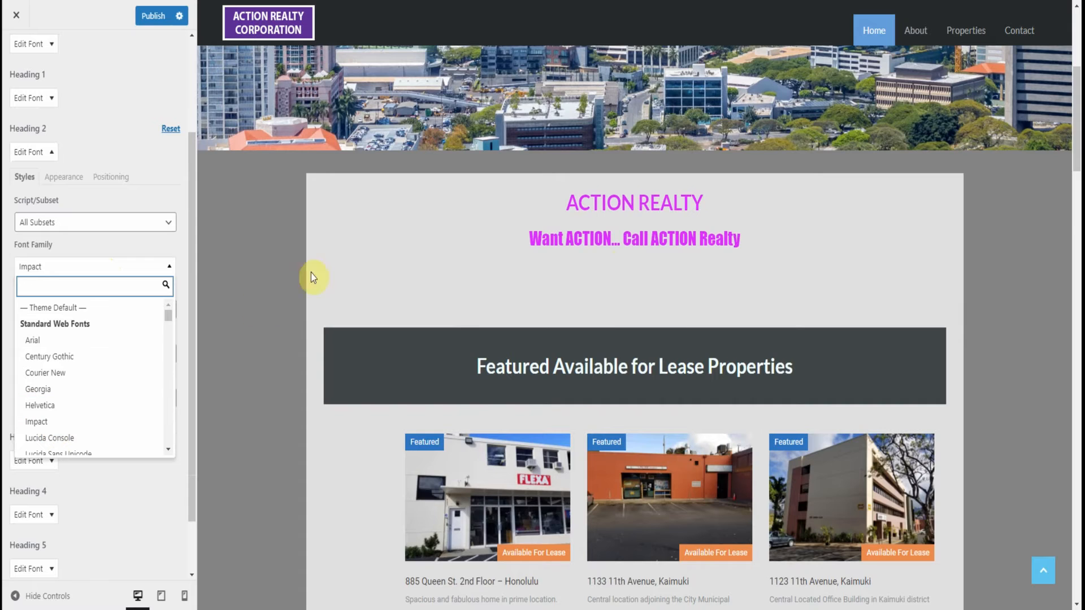
Check the homepage preview's subtitle, property banners, About section and team title for headings that use the Heading 2 font
{"action": "scroll", "coordinate": [416, 231], "scroll_direction": "up", "scroll_amount": 2}
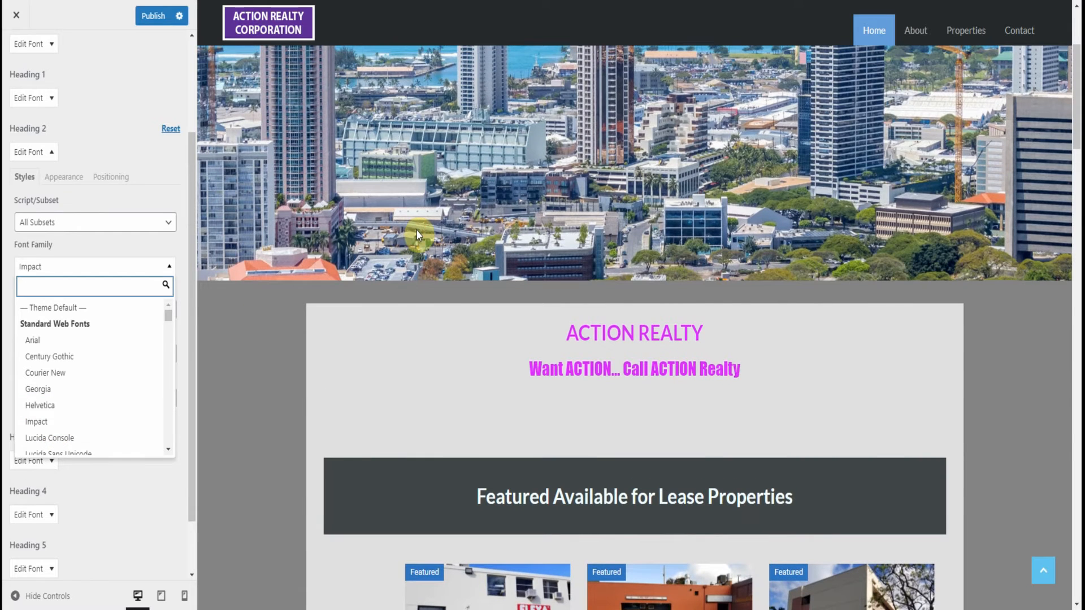
{"action": "scroll", "coordinate": [415, 230], "scroll_direction": "up", "scroll_amount": 3}
{"action": "scroll", "coordinate": [416, 231], "scroll_direction": "down", "scroll_amount": 14}
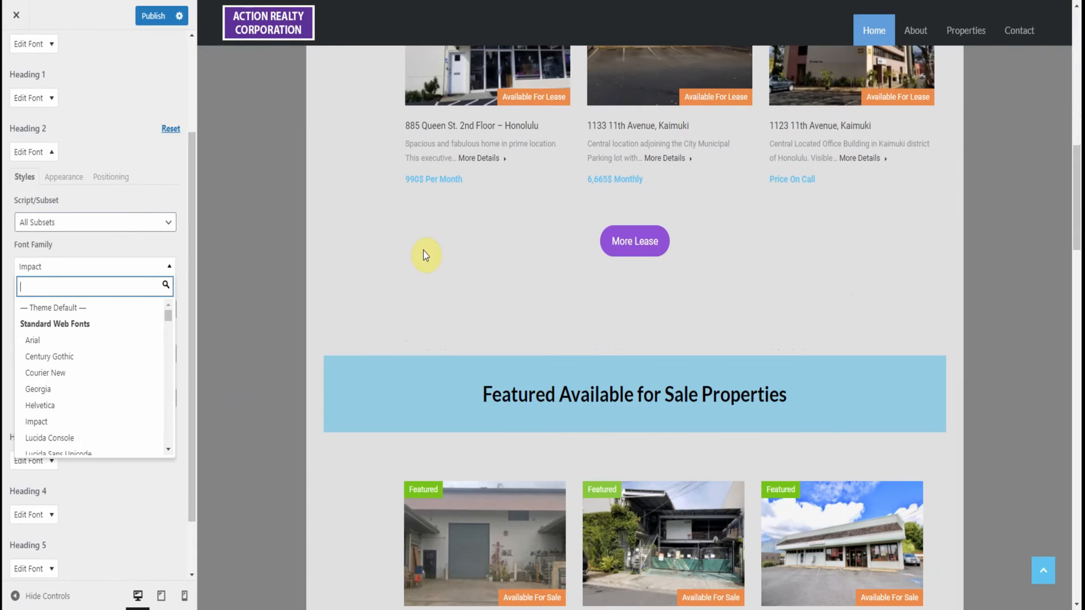
{"action": "scroll", "coordinate": [544, 293], "scroll_direction": "down", "scroll_amount": 15}
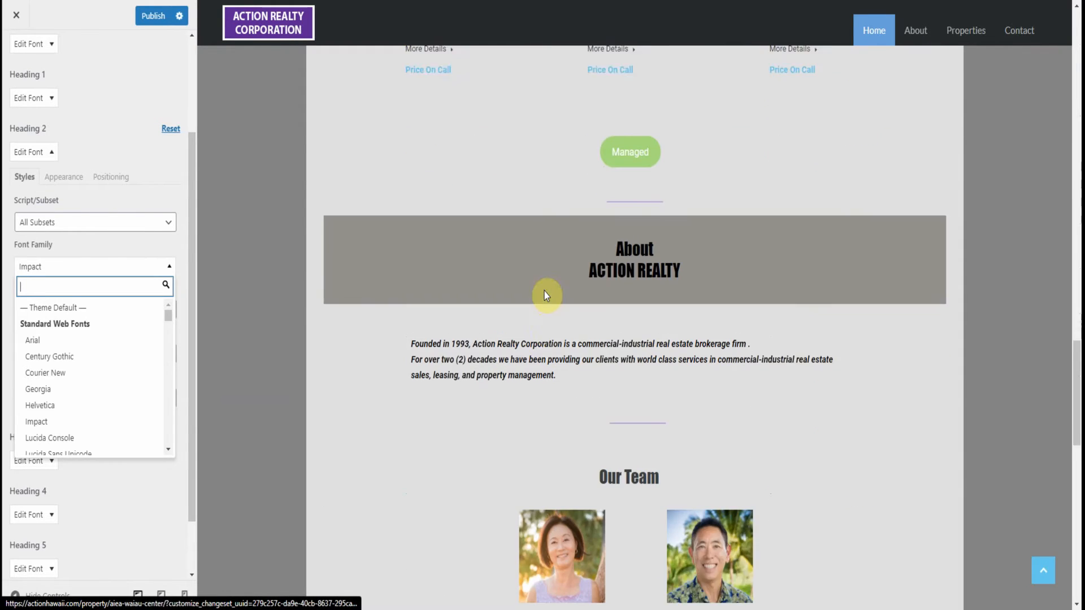
{"action": "scroll", "coordinate": [546, 293], "scroll_direction": "down", "scroll_amount": 3}
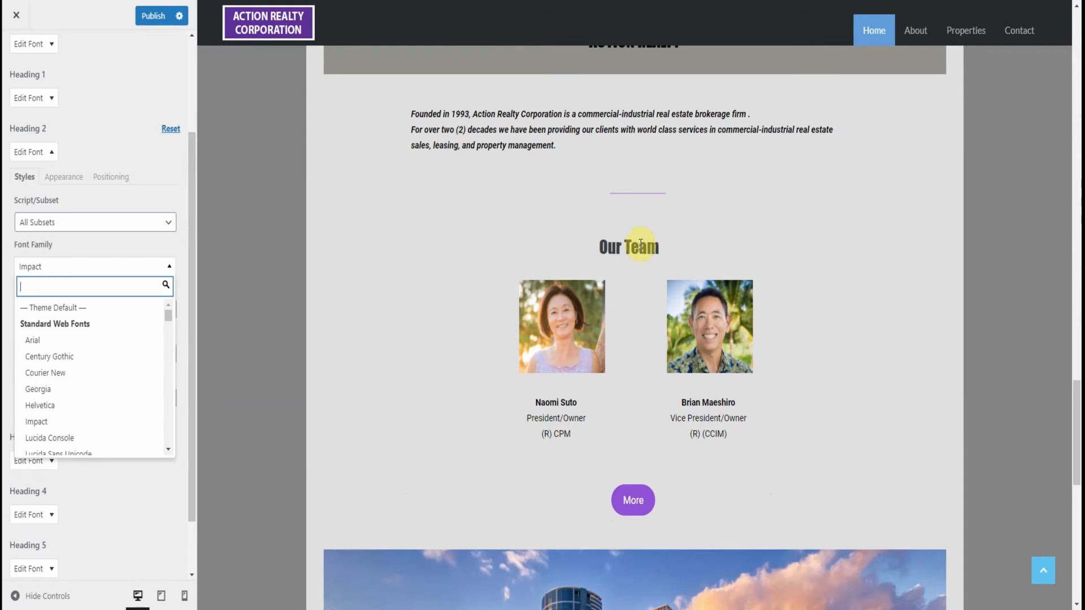
Preview the Privacy page and examine the Heading 2 font on its cookie section headings
{"action": "mouse_move", "coordinate": [918, 32]}
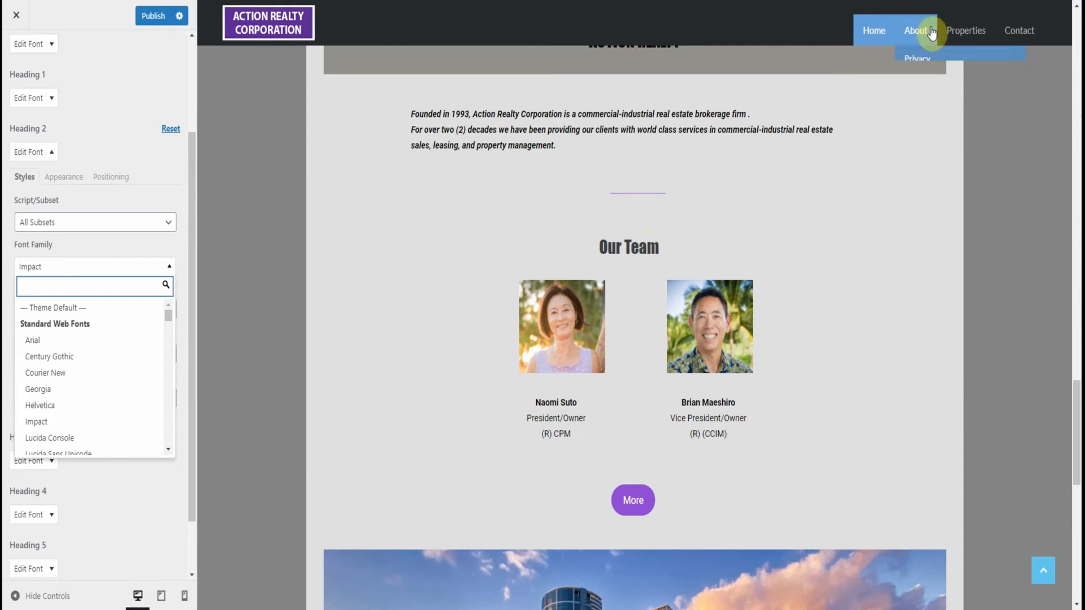
{"action": "left_click", "coordinate": [920, 59]}
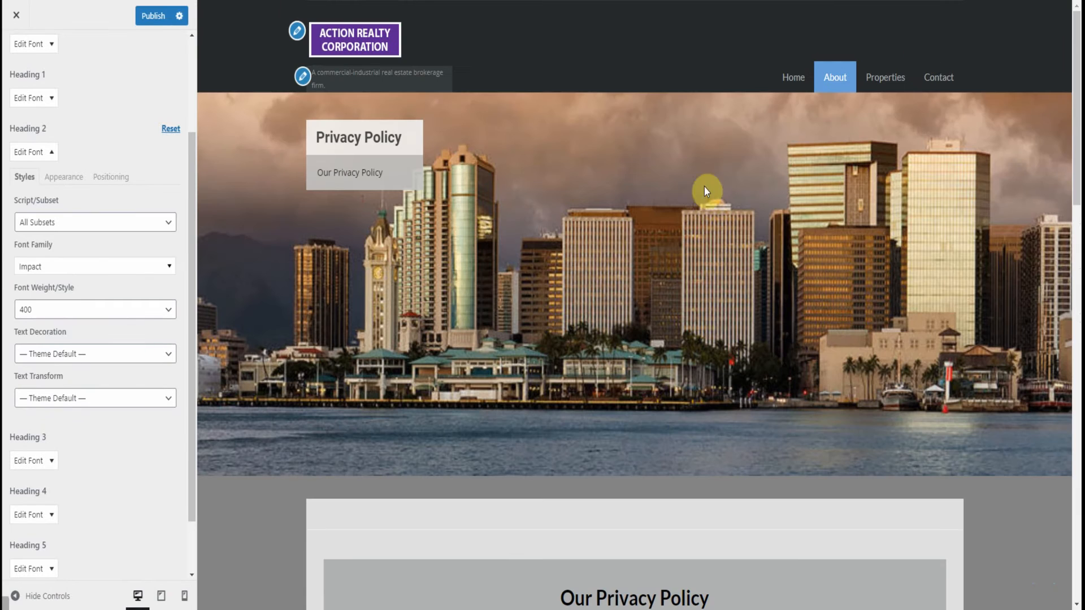
{"action": "scroll", "coordinate": [535, 367], "scroll_direction": "down", "scroll_amount": 10}
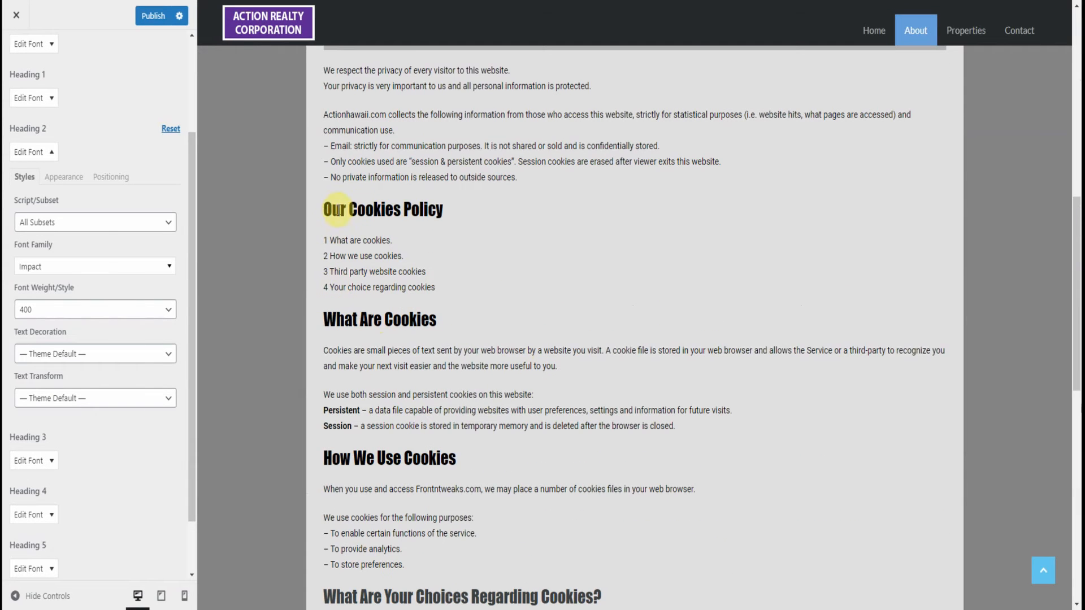
Set the Heading 2 text decoration to Line-through and its text transform to Uppercase
{"action": "left_click", "coordinate": [70, 354]}
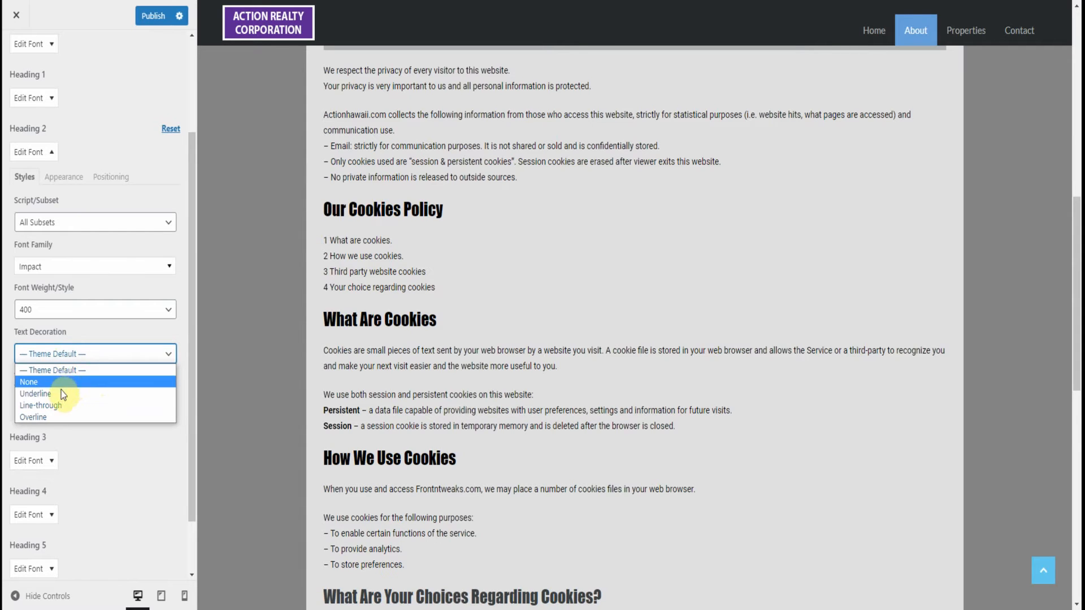
{"action": "left_click", "coordinate": [58, 405]}
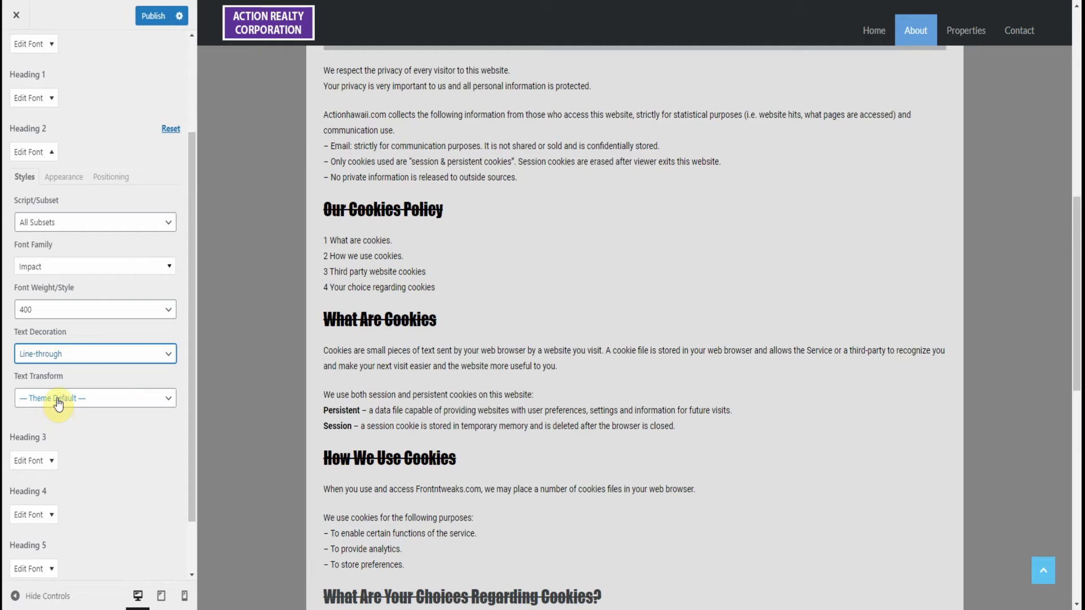
{"action": "left_click", "coordinate": [58, 402]}
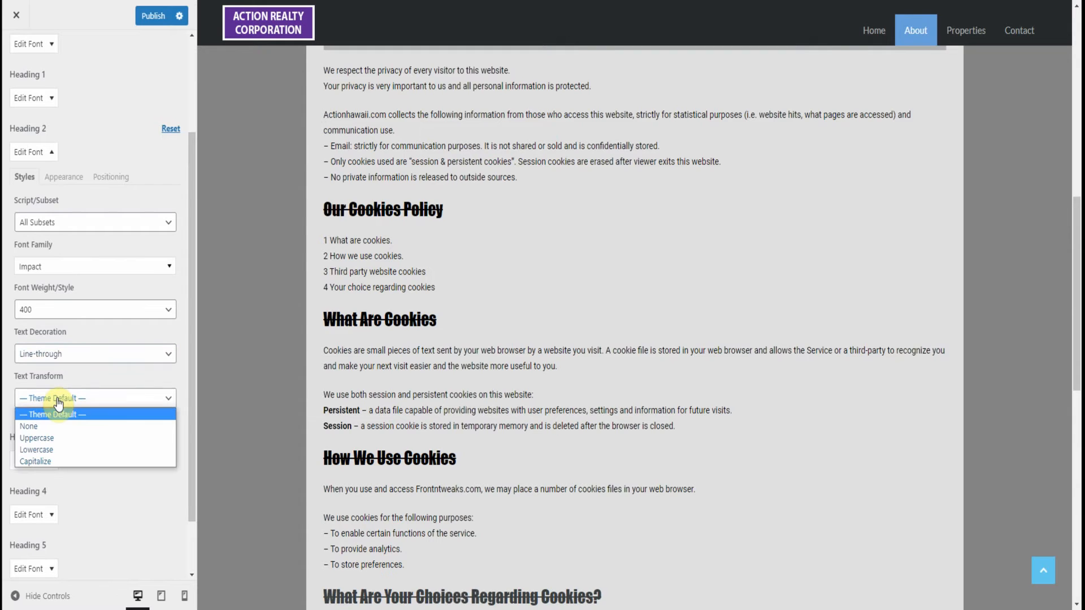
{"action": "left_click", "coordinate": [50, 439]}
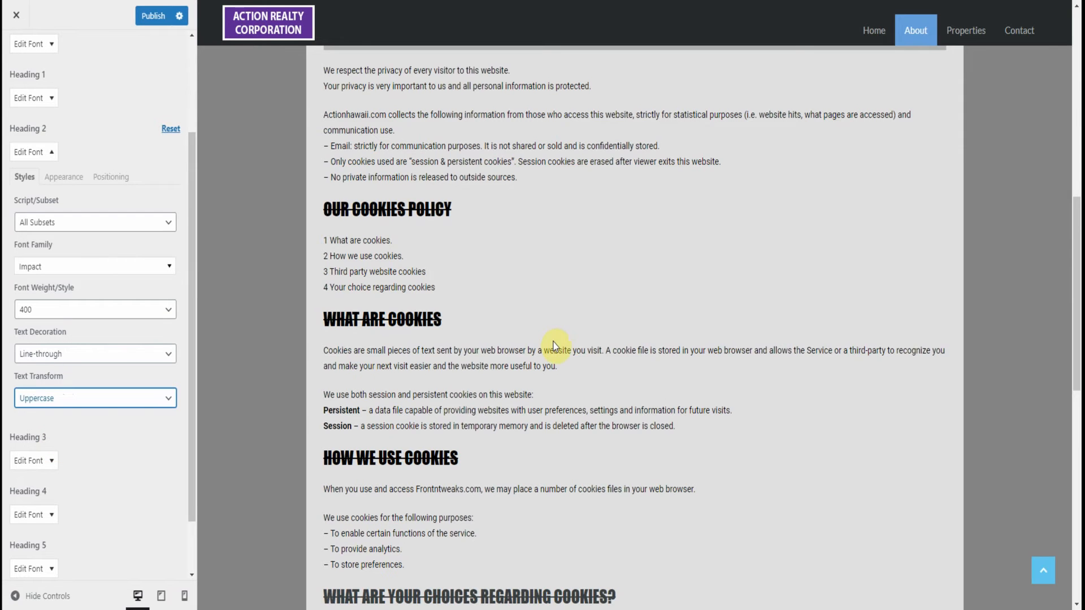
Compare the Privacy page's main title with its cookie headings, and reset all Heading 2 font settings to the theme defaults
{"action": "scroll", "coordinate": [552, 339], "scroll_direction": "up", "scroll_amount": 8}
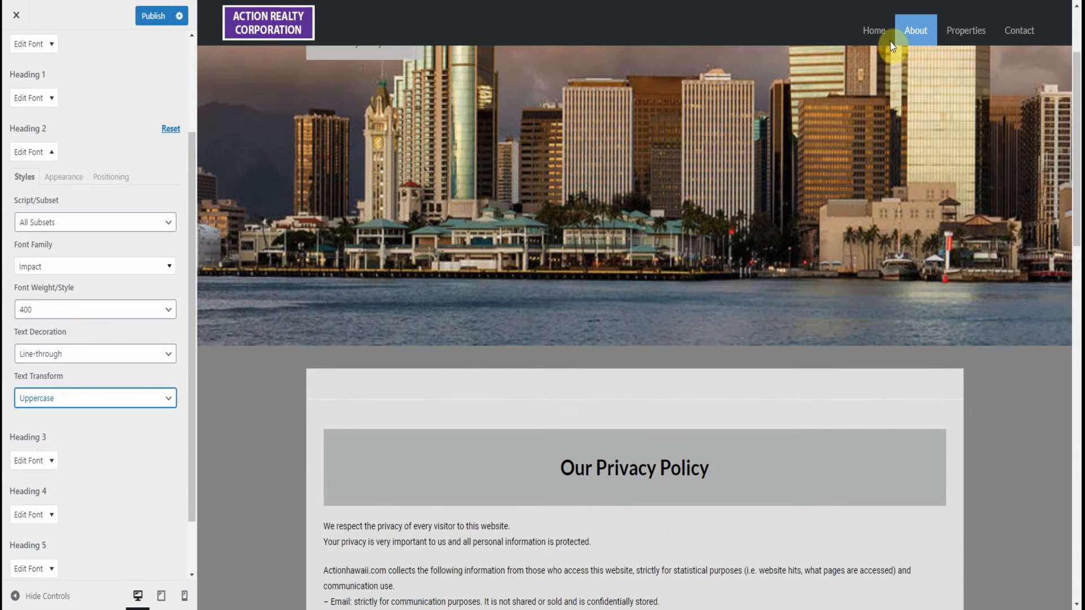
{"action": "scroll", "coordinate": [599, 365], "scroll_direction": "down", "scroll_amount": 7}
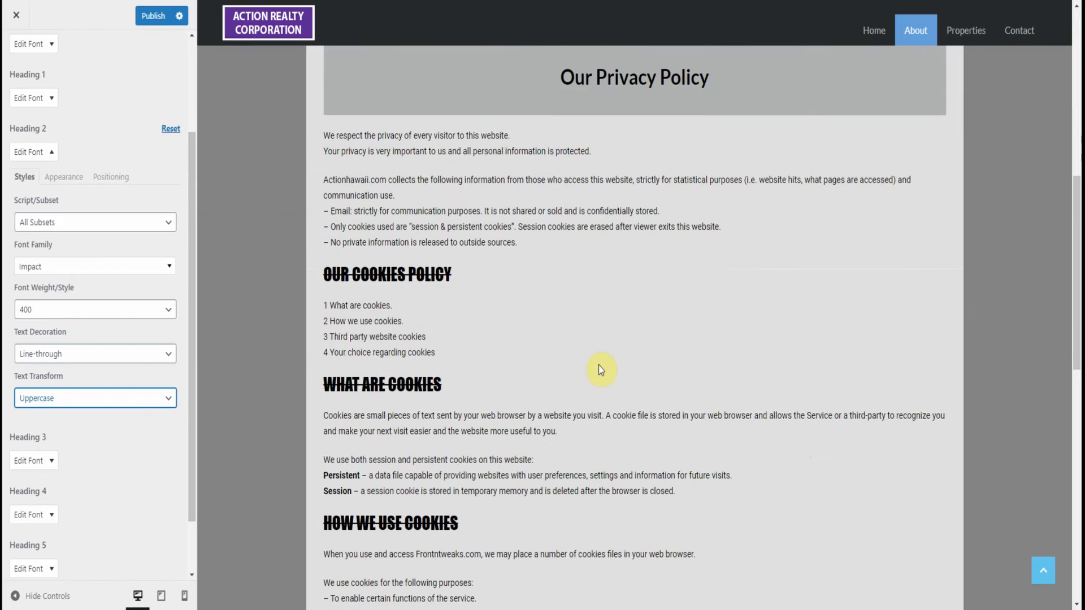
{"action": "left_click", "coordinate": [171, 130]}
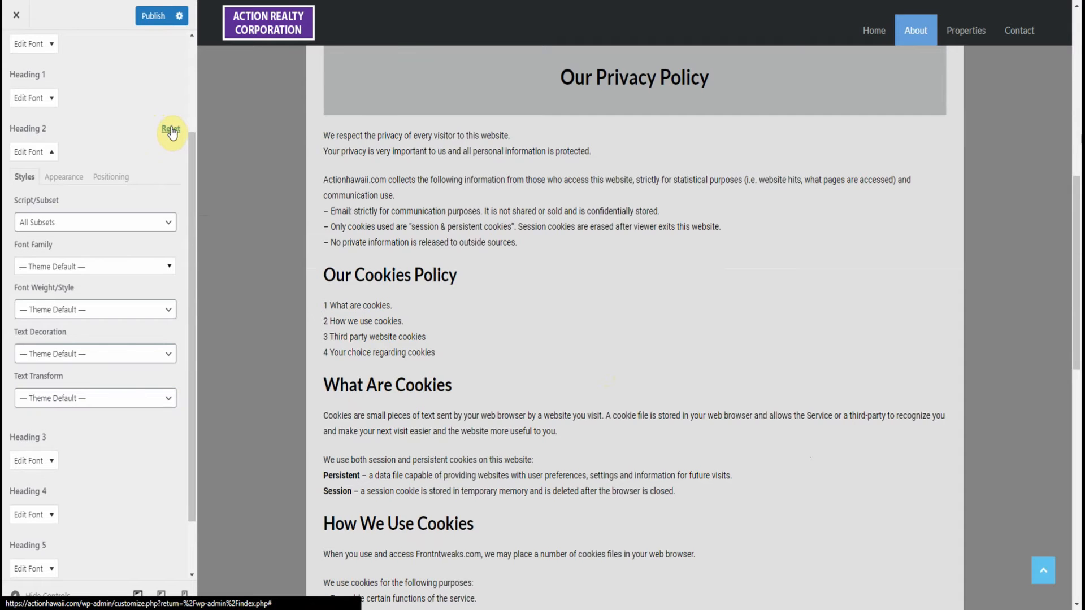
{"action": "left_click", "coordinate": [43, 152]}
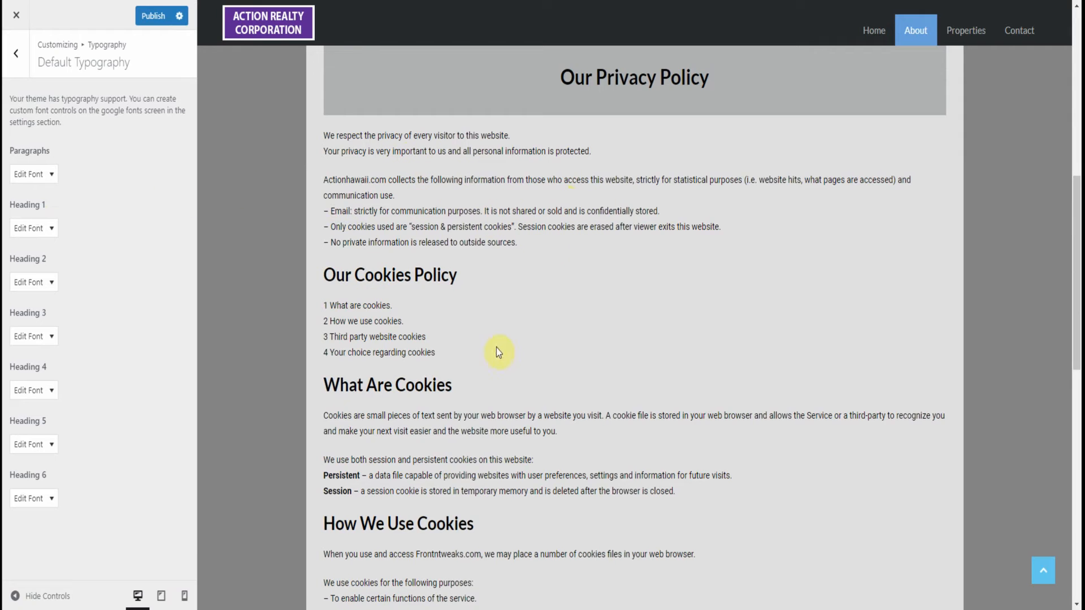
Set the font family of the Paragraphs typography to the Google serif font Abhaya Libre
{"action": "left_click", "coordinate": [51, 174]}
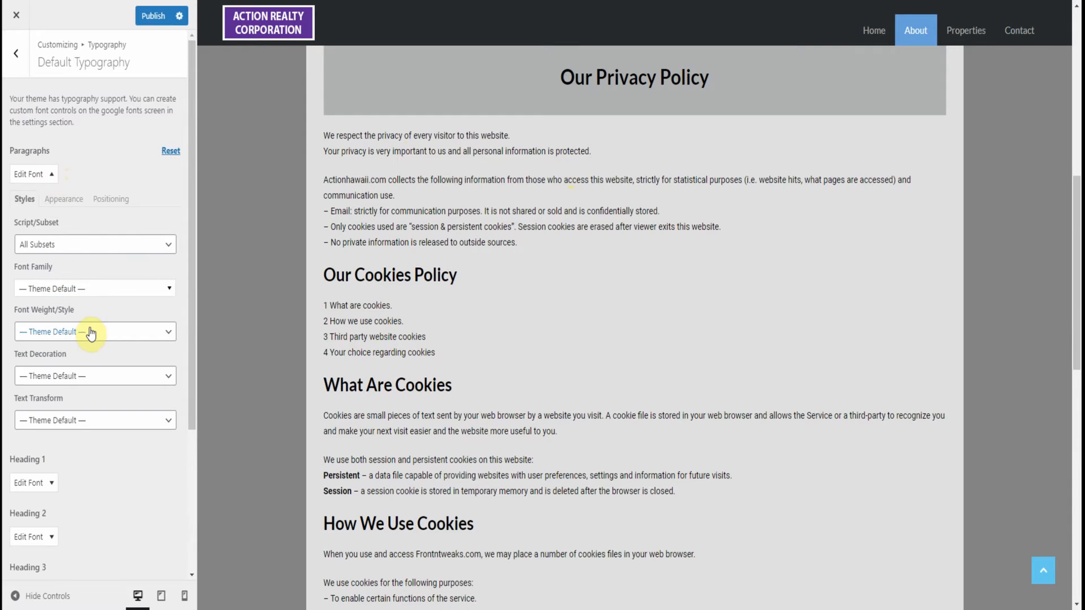
{"action": "left_click", "coordinate": [84, 290]}
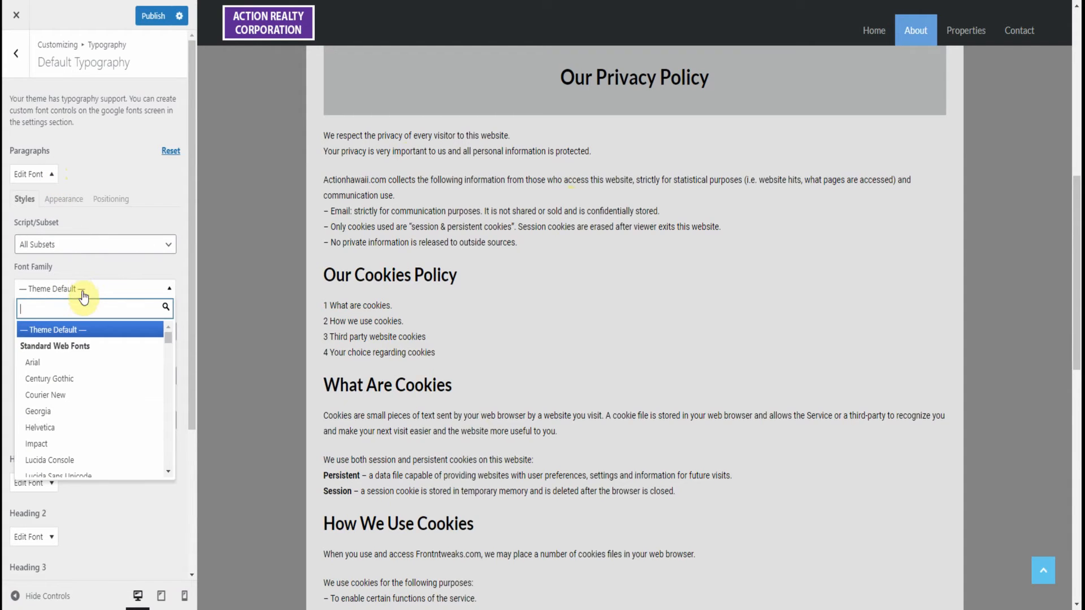
{"action": "scroll", "coordinate": [86, 411], "scroll_direction": "down", "scroll_amount": 1}
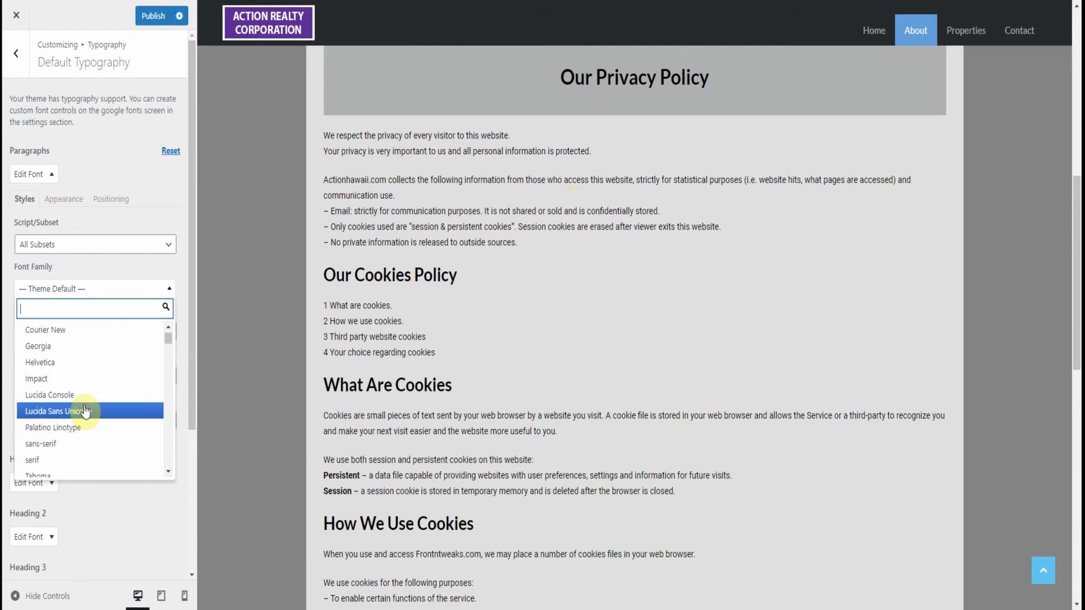
{"action": "scroll", "coordinate": [86, 412], "scroll_direction": "down", "scroll_amount": 1}
{"action": "scroll", "coordinate": [86, 412], "scroll_direction": "down", "scroll_amount": 1}
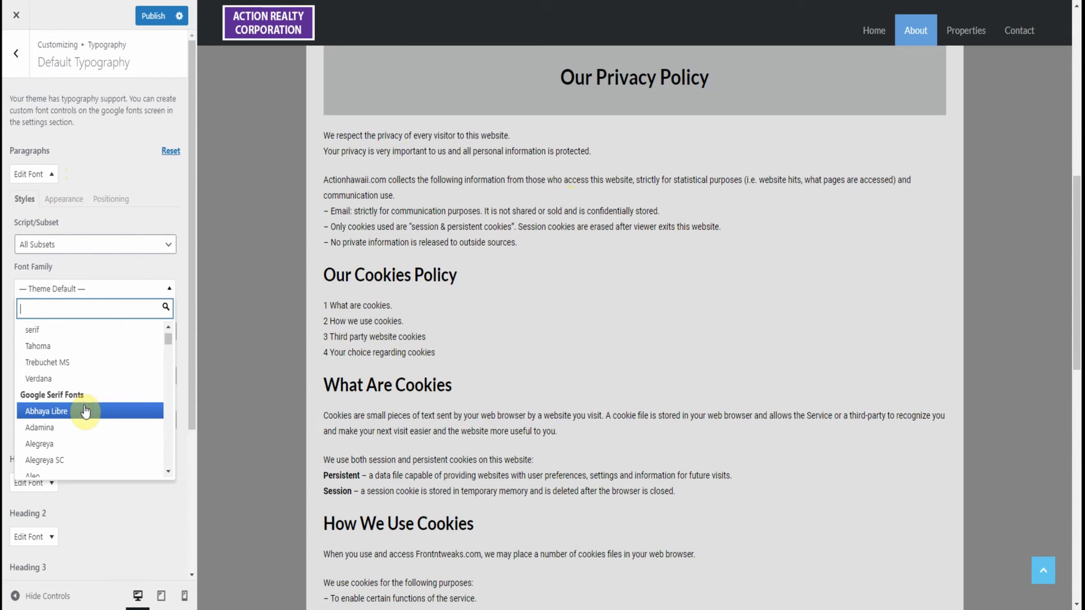
{"action": "scroll", "coordinate": [85, 410], "scroll_direction": "down", "scroll_amount": 1}
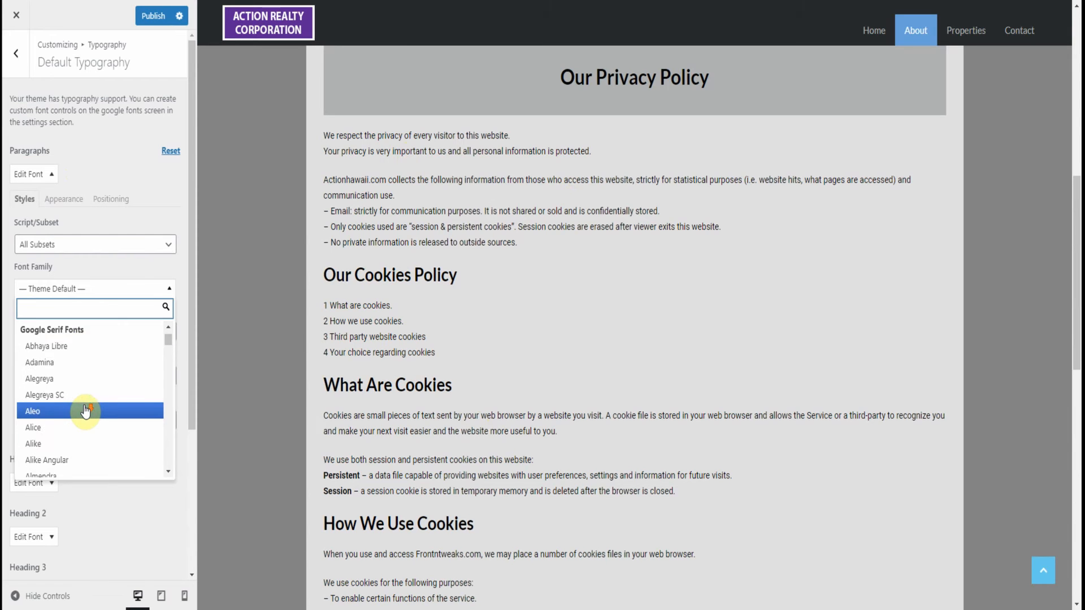
{"action": "left_click", "coordinate": [53, 346]}
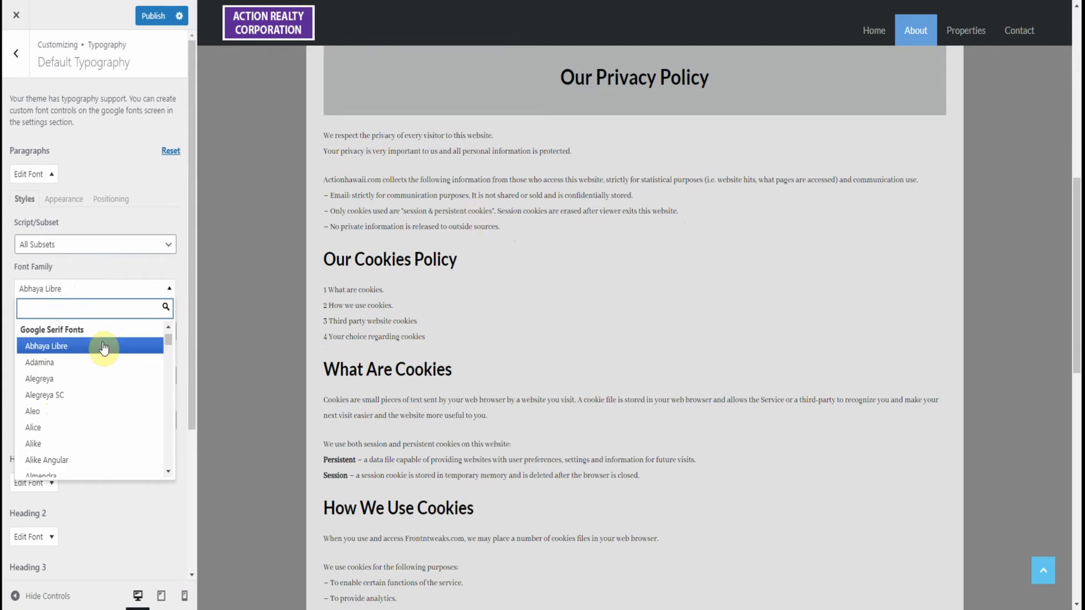
Try Century Gothic and Impact in turn as the Paragraphs font family, keeping Impact selected and the text decoration at the theme default
{"action": "left_click_drag", "start_coordinate": [168, 339], "coordinate": [169, 337]}
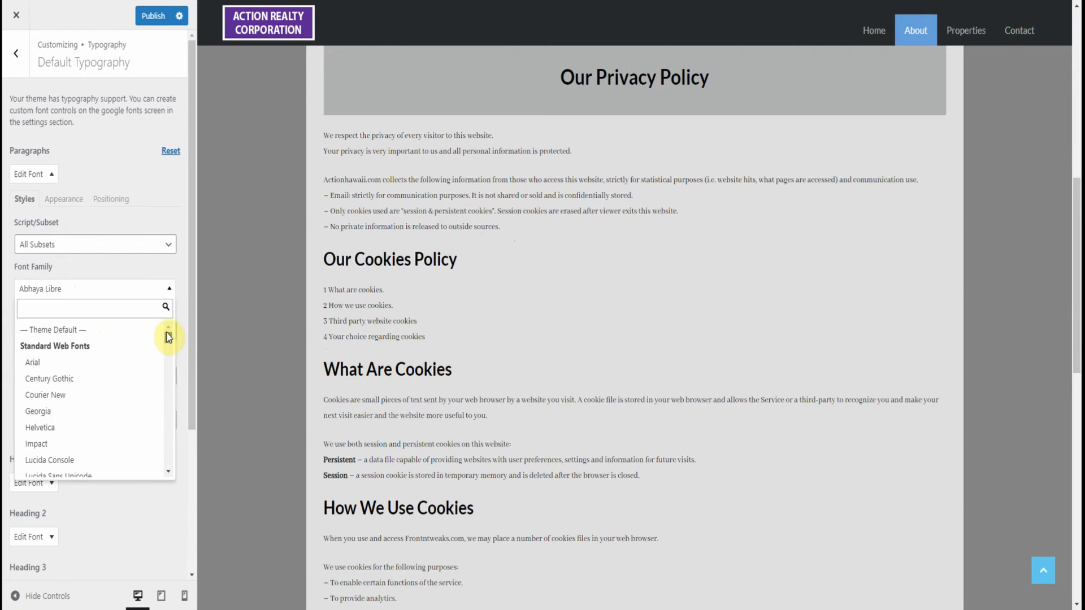
{"action": "left_click", "coordinate": [73, 382]}
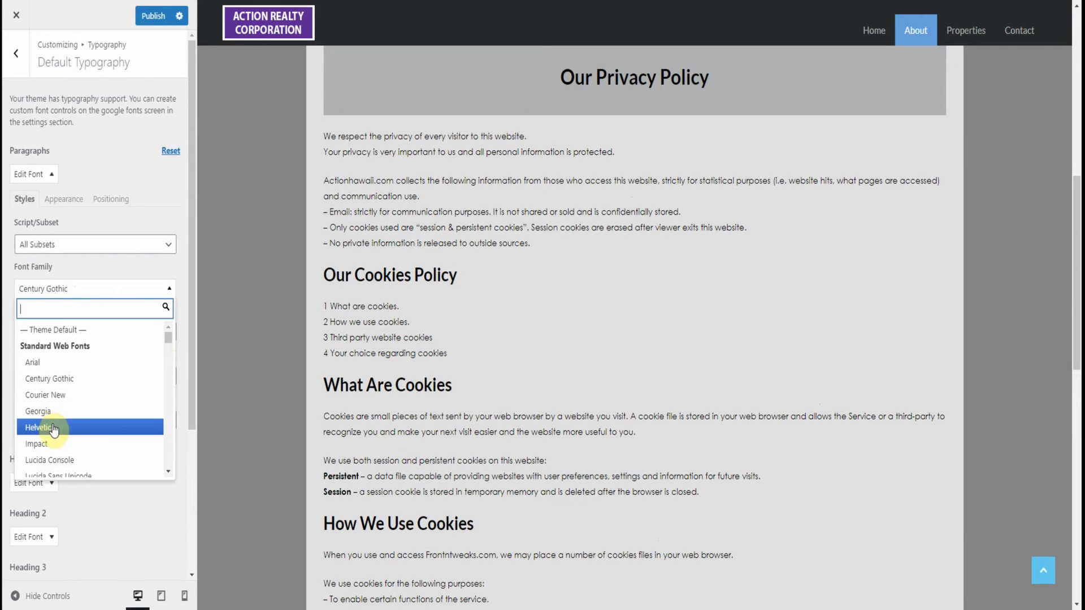
{"action": "left_click", "coordinate": [48, 447]}
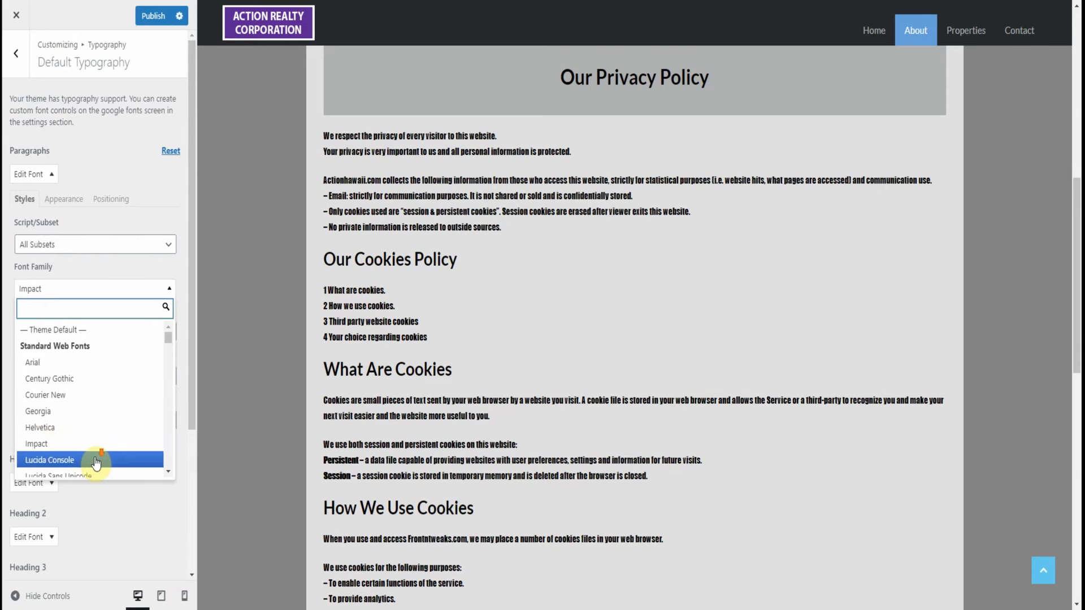
{"action": "scroll", "coordinate": [96, 459], "scroll_direction": "down", "scroll_amount": 3}
{"action": "scroll", "coordinate": [192, 430], "scroll_direction": "down", "scroll_amount": 3}
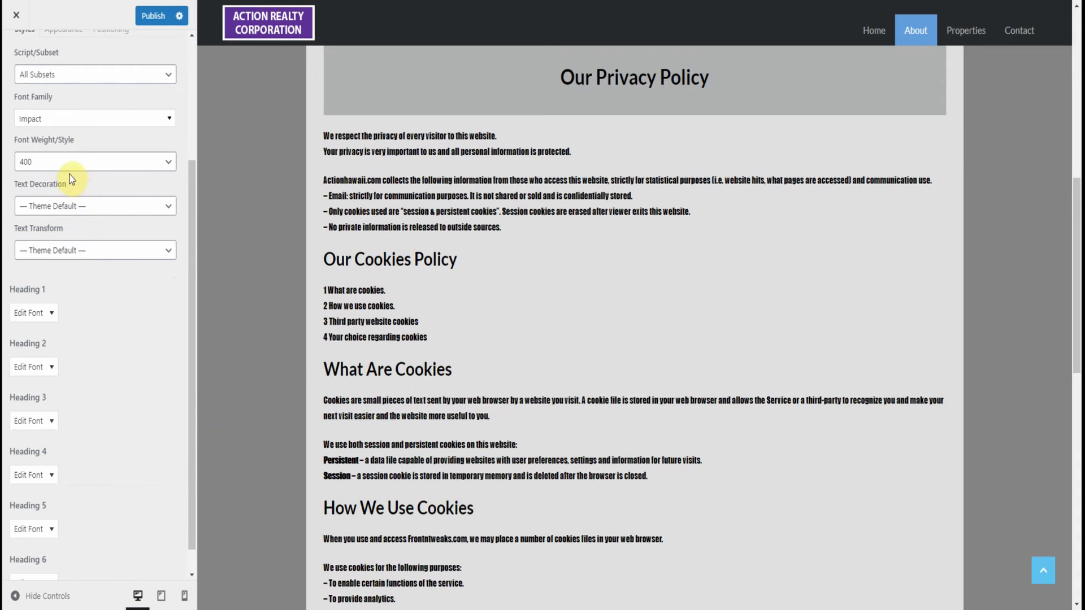
{"action": "left_click", "coordinate": [68, 211]}
{"action": "left_click", "coordinate": [69, 210]}
{"action": "left_click_drag", "start_coordinate": [190, 198], "coordinate": [189, 92]}
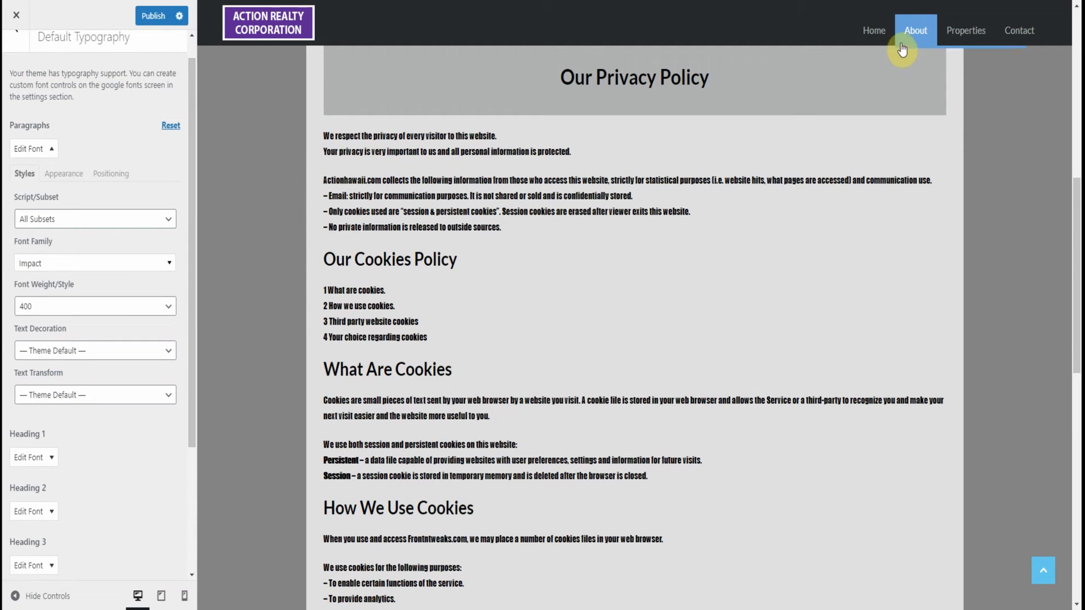
Preview the About page and examine the paragraph font in the company description, team contact details and biography
{"action": "mouse_move", "coordinate": [922, 41]}
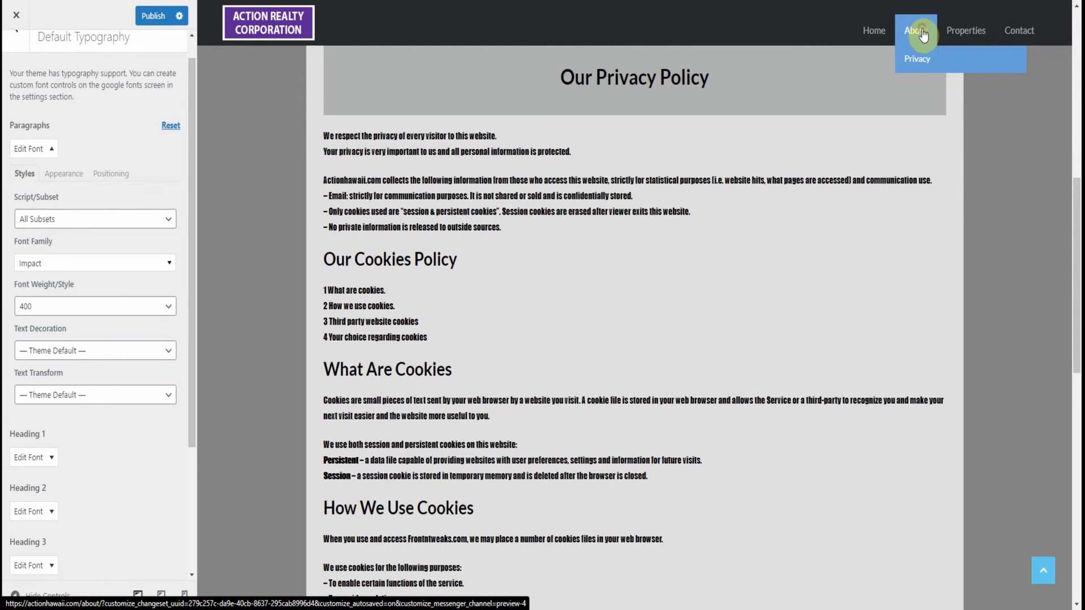
{"action": "left_click", "coordinate": [922, 32]}
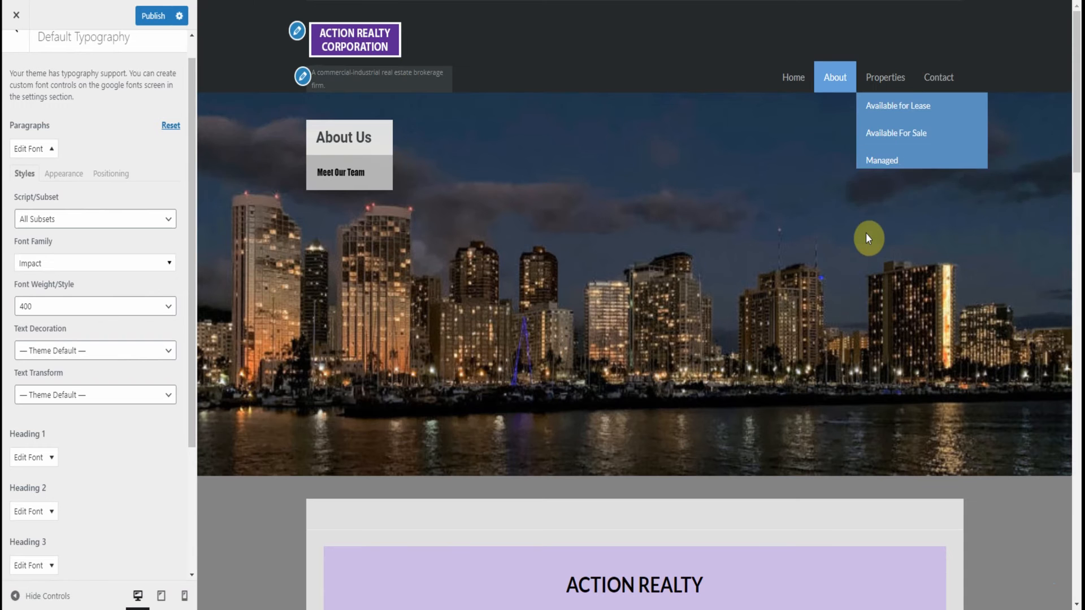
{"action": "scroll", "coordinate": [866, 248], "scroll_direction": "down", "scroll_amount": 10}
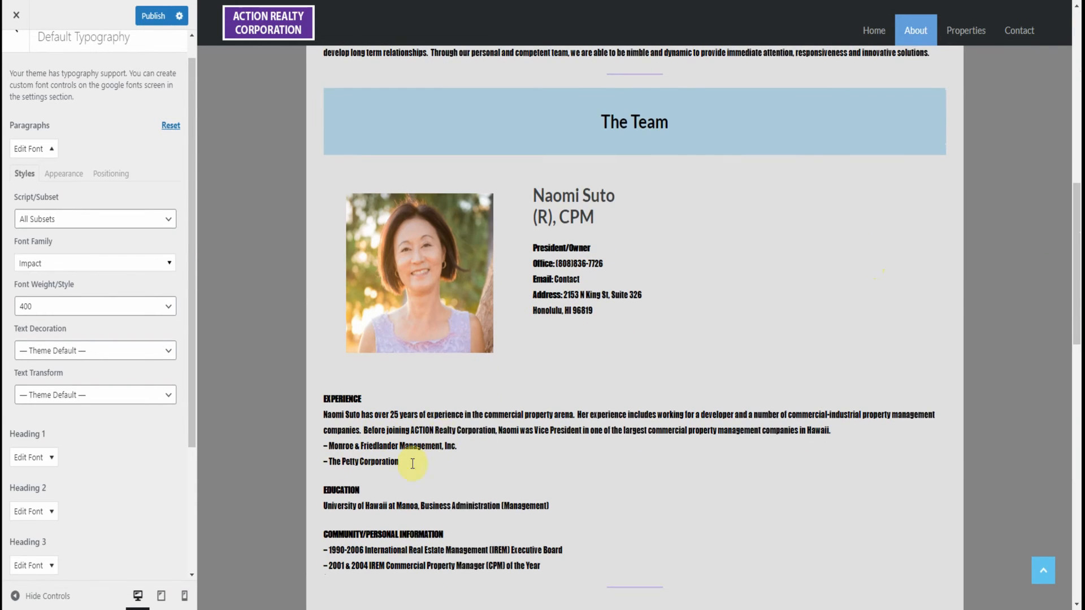
{"action": "scroll", "coordinate": [419, 469], "scroll_direction": "down", "scroll_amount": 3}
{"action": "scroll", "coordinate": [413, 494], "scroll_direction": "down", "scroll_amount": 5}
{"action": "scroll", "coordinate": [829, 336], "scroll_direction": "up", "scroll_amount": 9}
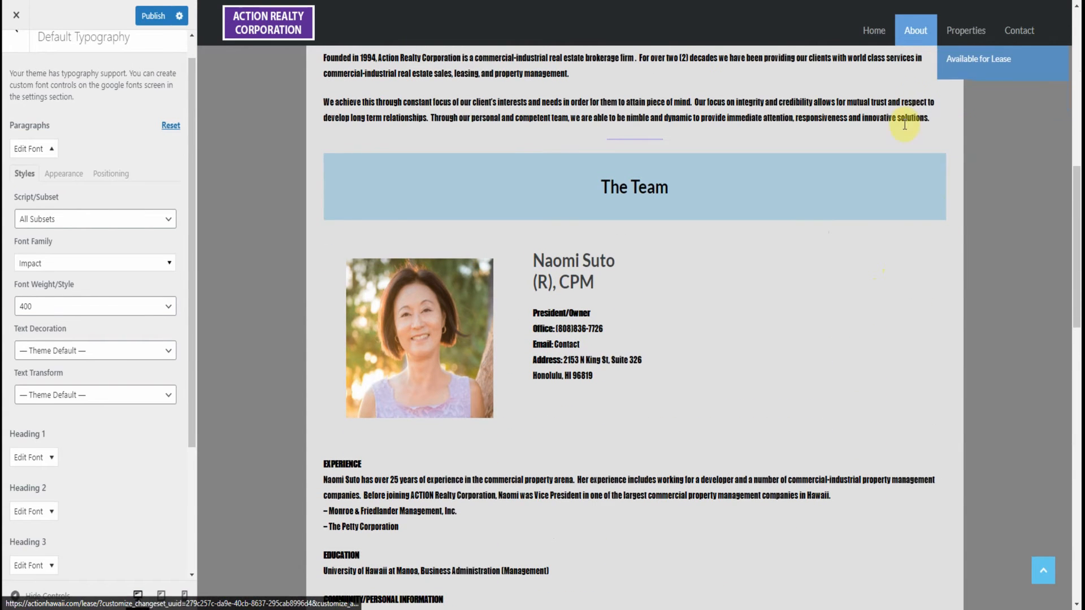
{"action": "scroll", "coordinate": [819, 240], "scroll_direction": "up", "scroll_amount": 3}
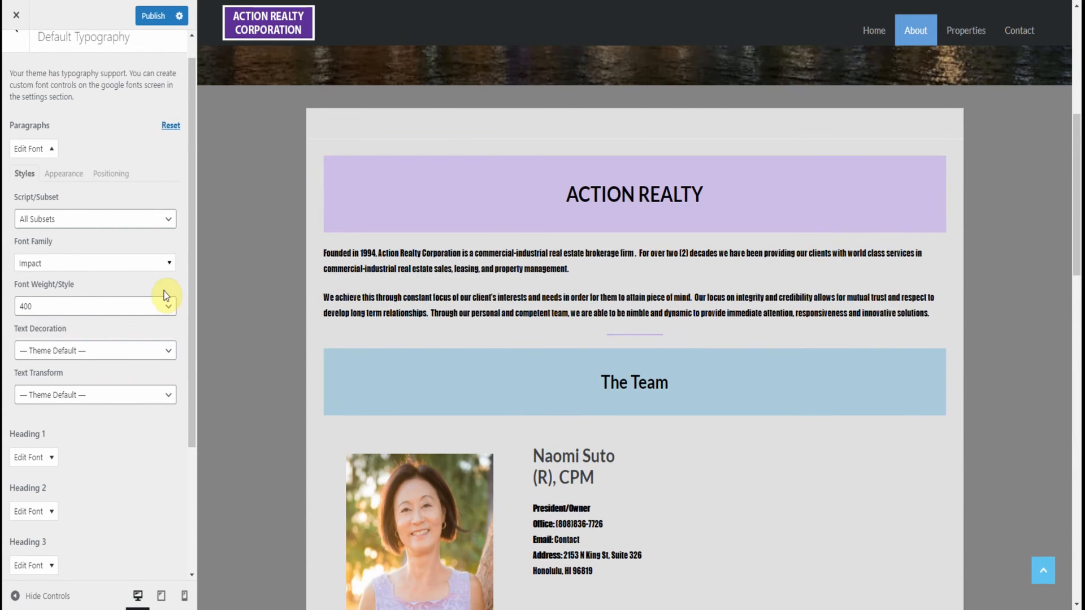
Preview the homepage and check the paragraph font in the banner subtitle, property excerpts, About text and team section
{"action": "left_click", "coordinate": [876, 29]}
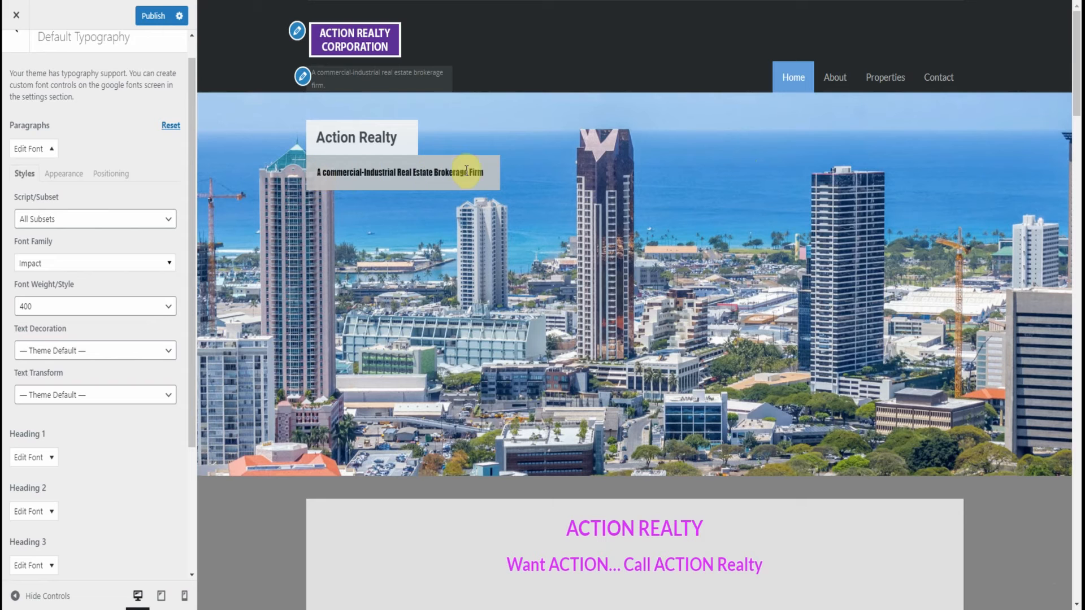
{"action": "scroll", "coordinate": [533, 324], "scroll_direction": "down", "scroll_amount": 6}
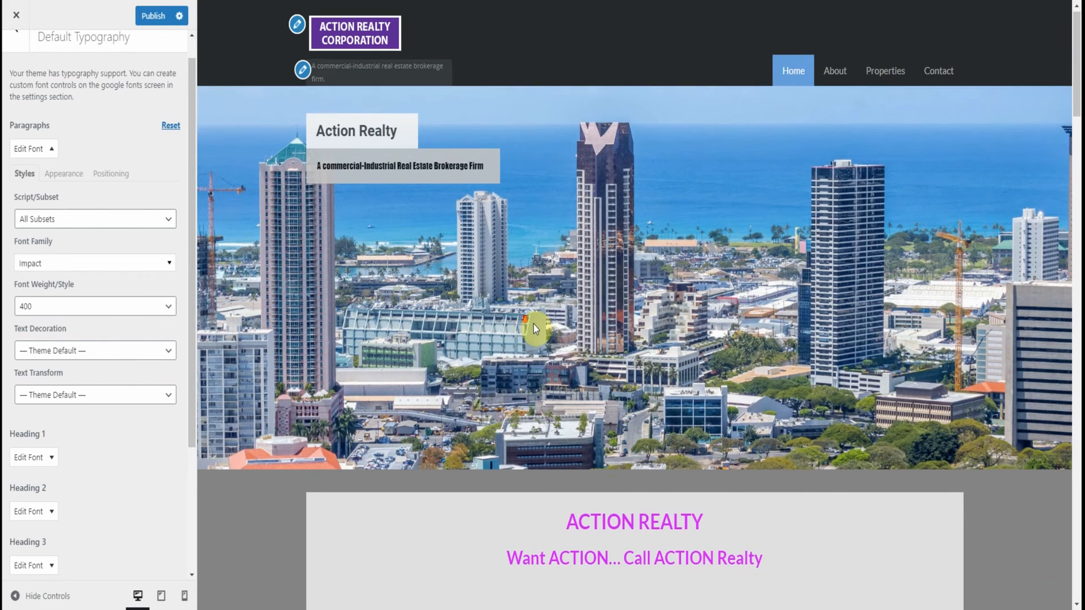
{"action": "scroll", "coordinate": [535, 324], "scroll_direction": "down", "scroll_amount": 5}
{"action": "scroll", "coordinate": [534, 324], "scroll_direction": "down", "scroll_amount": 1}
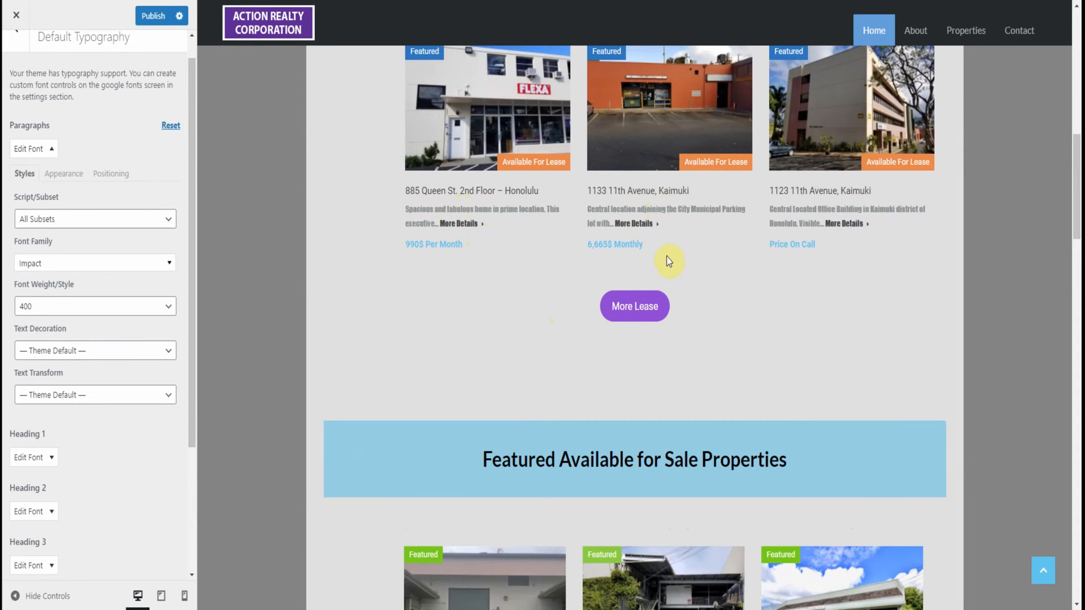
{"action": "scroll", "coordinate": [666, 263], "scroll_direction": "down", "scroll_amount": 7}
{"action": "scroll", "coordinate": [653, 314], "scroll_direction": "down", "scroll_amount": 12}
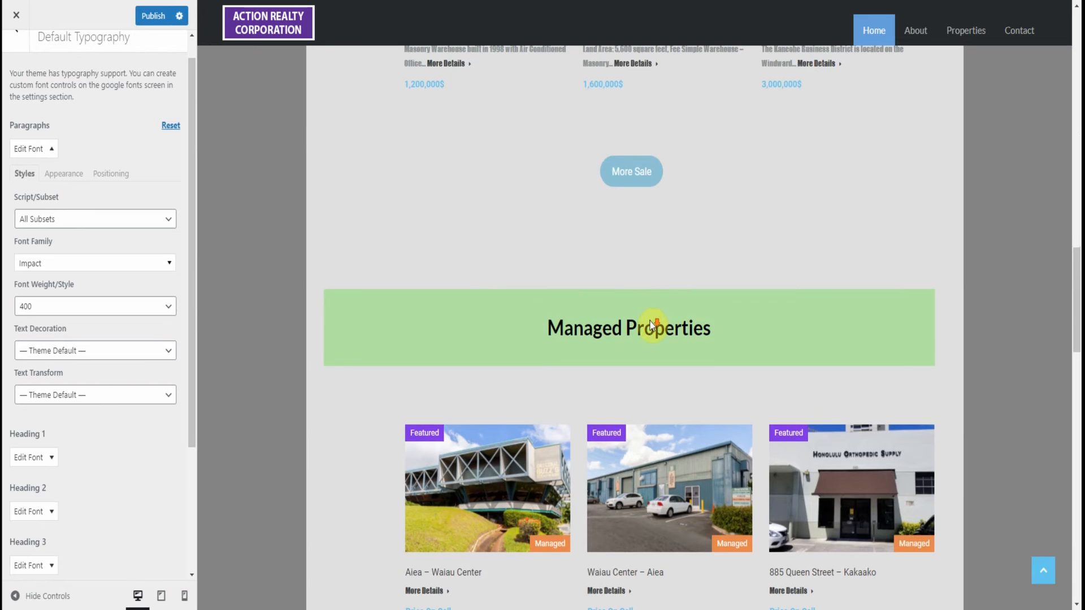
{"action": "scroll", "coordinate": [647, 339], "scroll_direction": "down", "scroll_amount": 1}
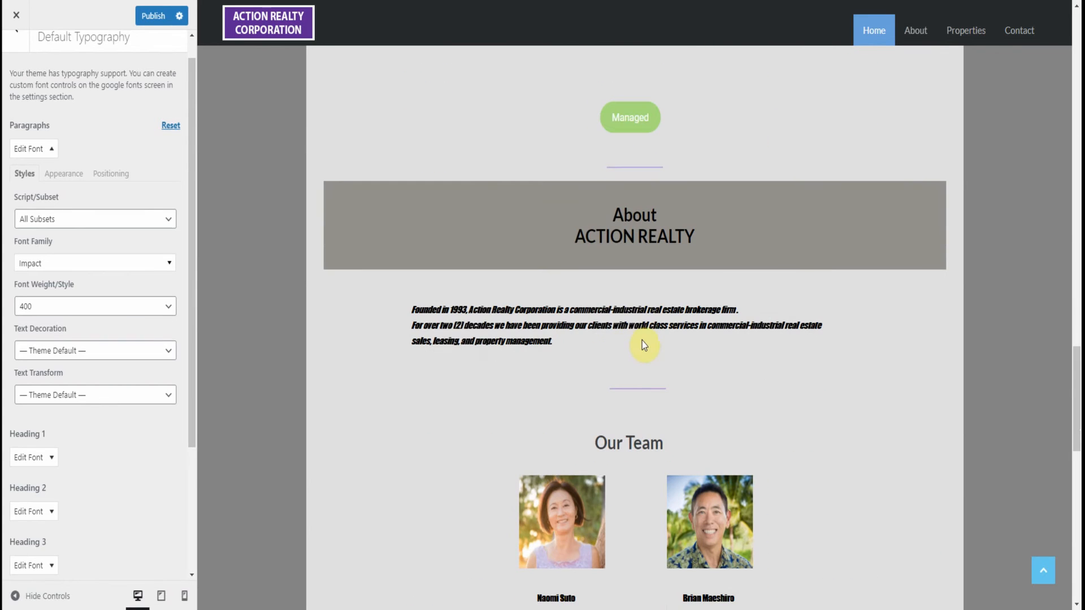
{"action": "scroll", "coordinate": [644, 317], "scroll_direction": "up", "scroll_amount": 7}
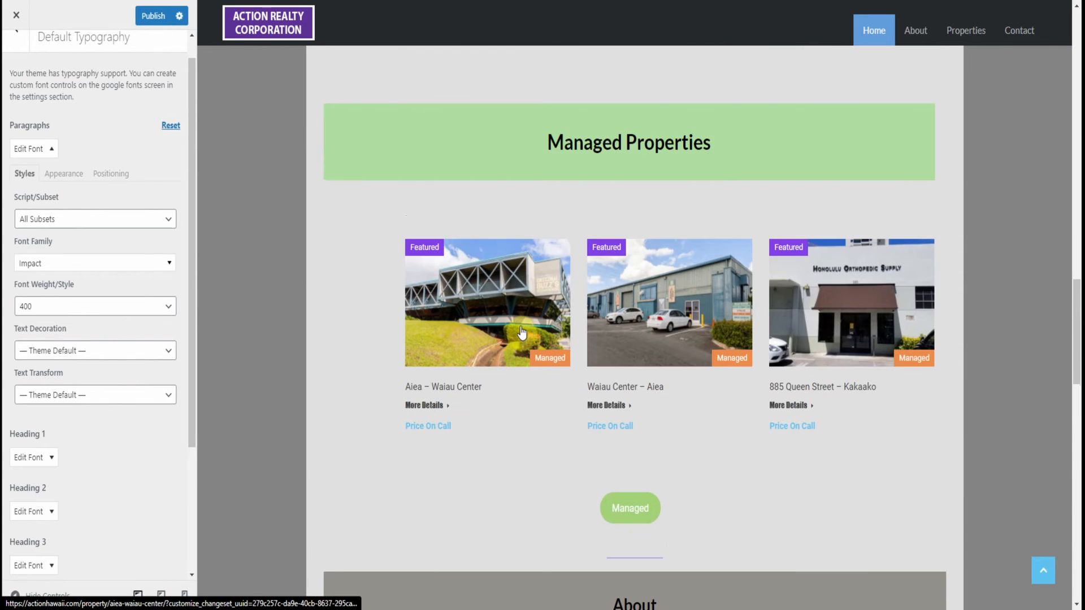
{"action": "scroll", "coordinate": [557, 260], "scroll_direction": "up", "scroll_amount": 16}
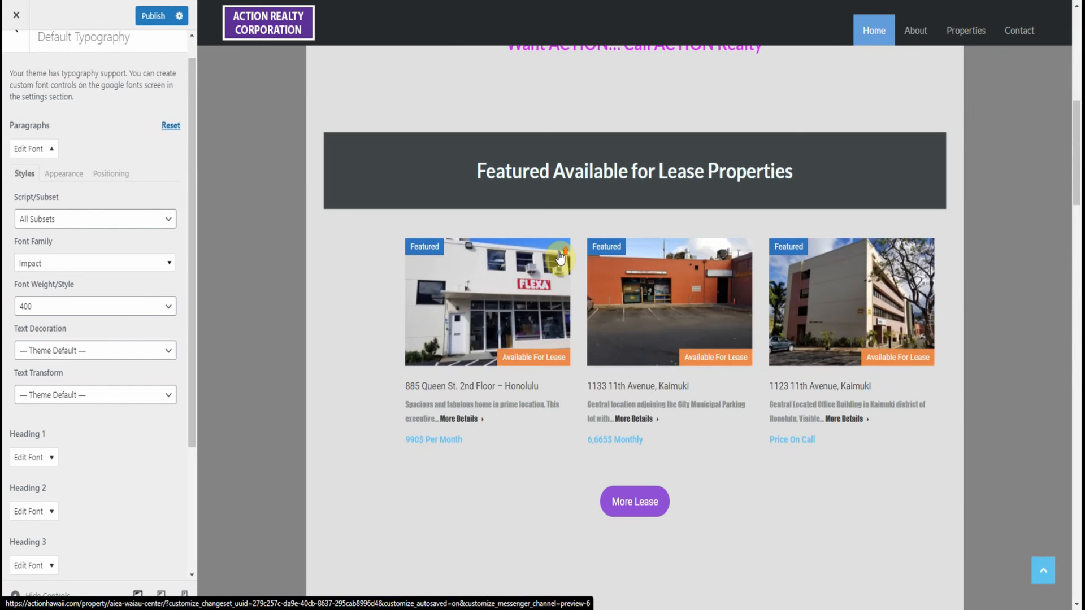
Preview the first featured lease property's page and examine the paragraph font in its description, sidebar and additional details
{"action": "left_click", "coordinate": [528, 294]}
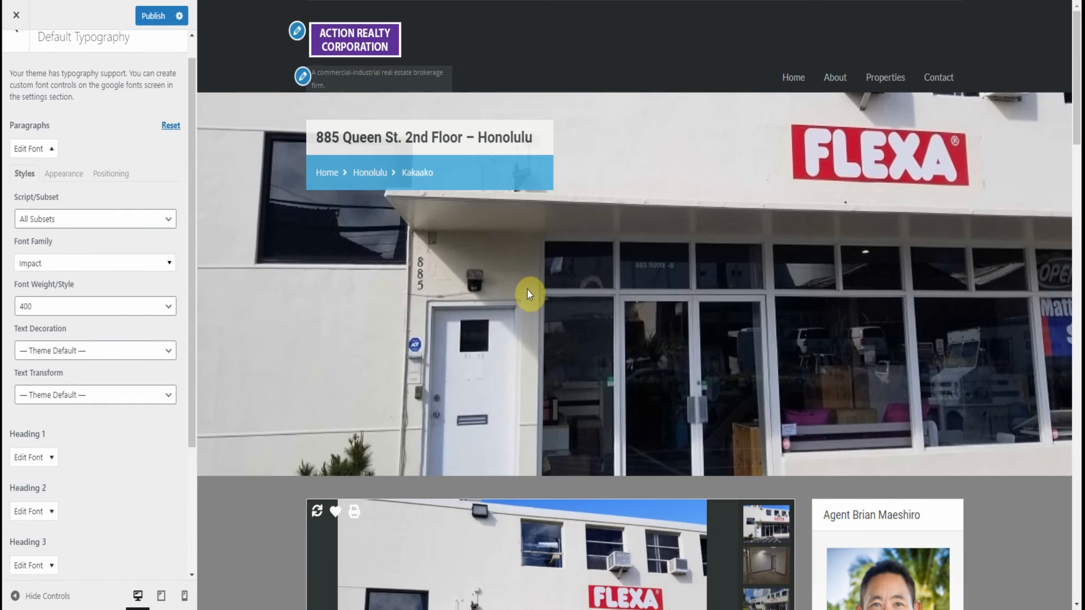
{"action": "scroll", "coordinate": [625, 271], "scroll_direction": "down", "scroll_amount": 10}
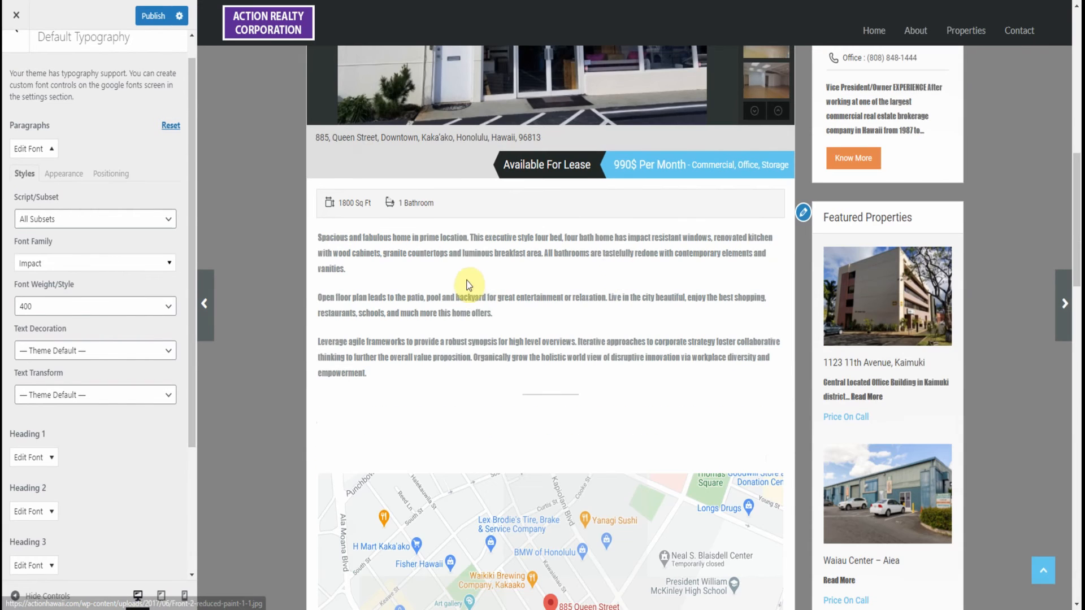
{"action": "scroll", "coordinate": [476, 305], "scroll_direction": "down", "scroll_amount": 7}
{"action": "scroll", "coordinate": [481, 306], "scroll_direction": "down", "scroll_amount": 3}
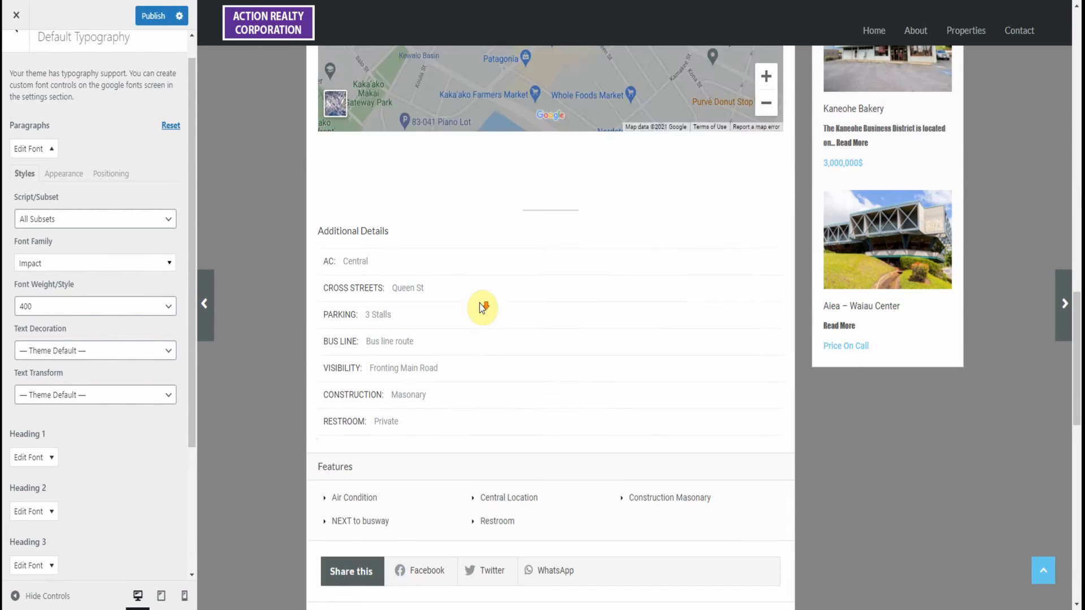
{"action": "scroll", "coordinate": [482, 300], "scroll_direction": "up", "scroll_amount": 8}
{"action": "scroll", "coordinate": [488, 273], "scroll_direction": "up", "scroll_amount": 2}
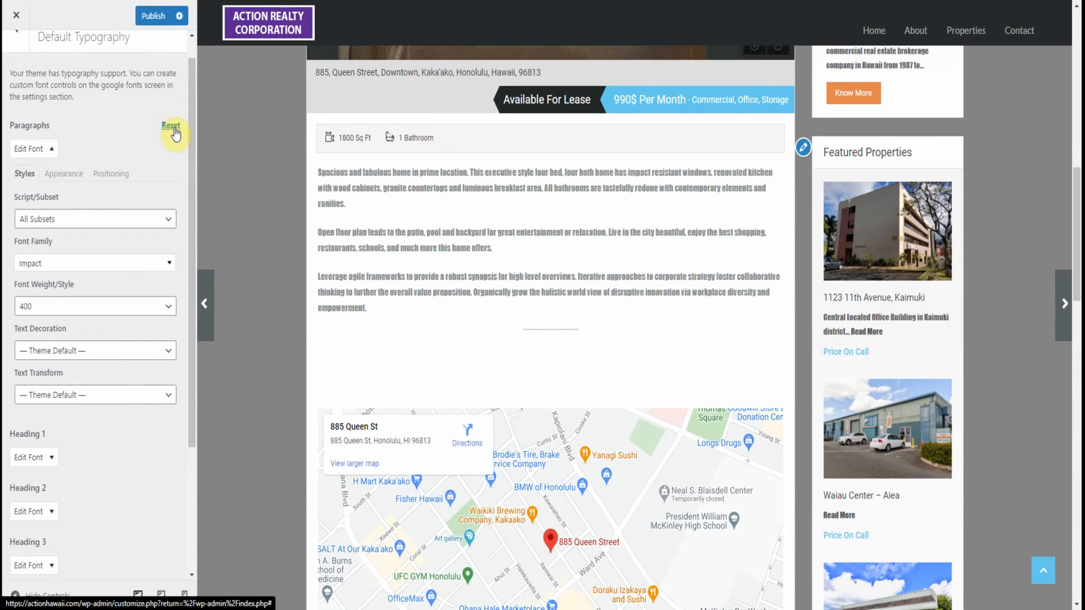
Reset all Paragraphs font settings to the theme defaults
{"action": "left_click", "coordinate": [171, 126]}
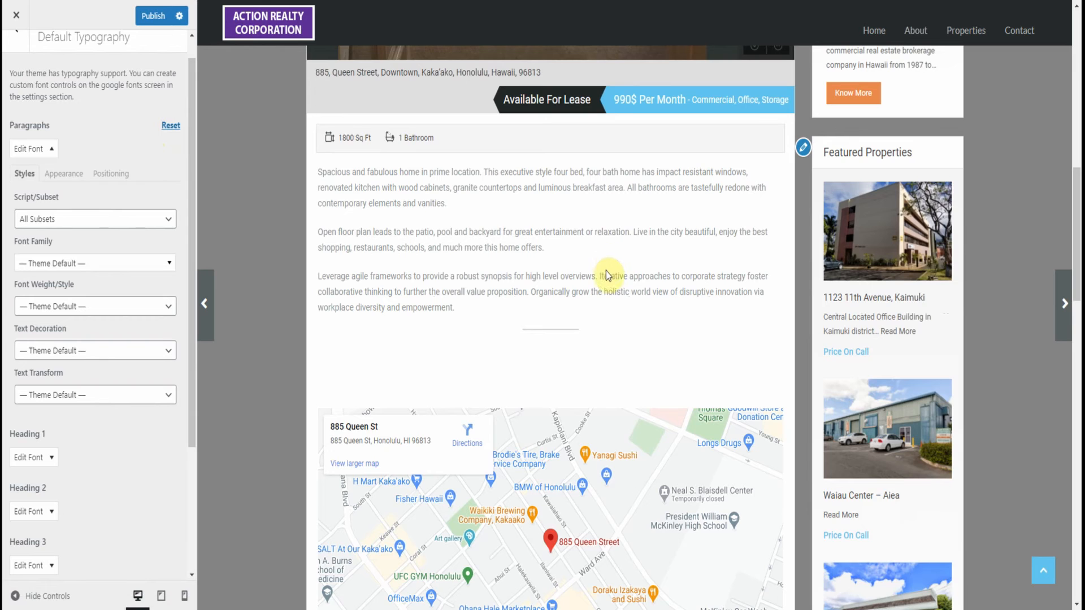
{"action": "scroll", "coordinate": [605, 270], "scroll_direction": "up", "scroll_amount": 8}
{"action": "scroll", "coordinate": [770, 239], "scroll_direction": "up", "scroll_amount": 2}
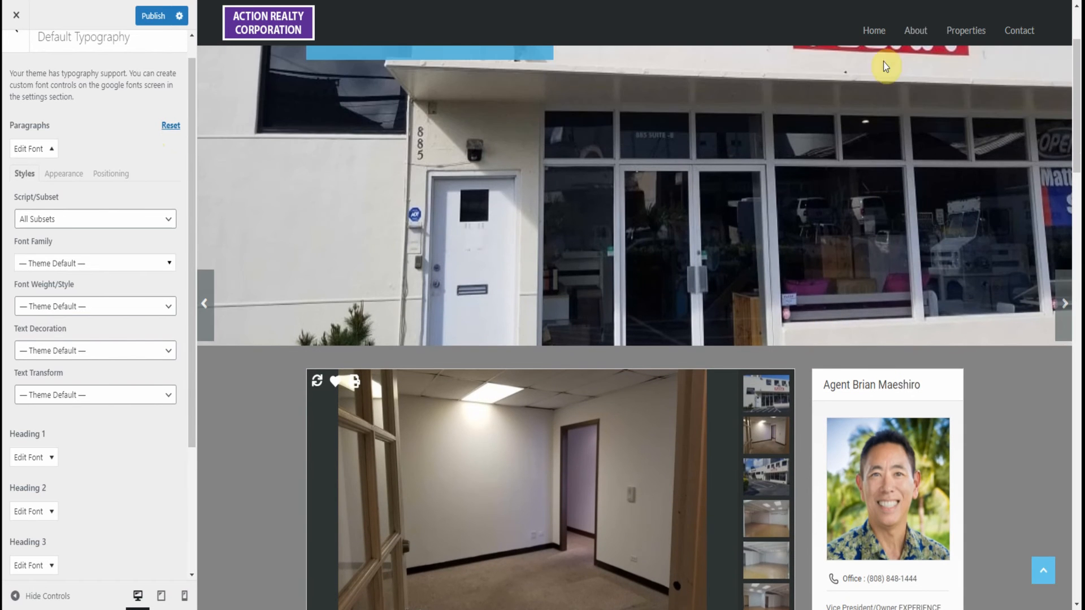
Preview the homepage again and check the default paragraph font in its property excerpts, About text and team section
{"action": "left_click", "coordinate": [873, 31]}
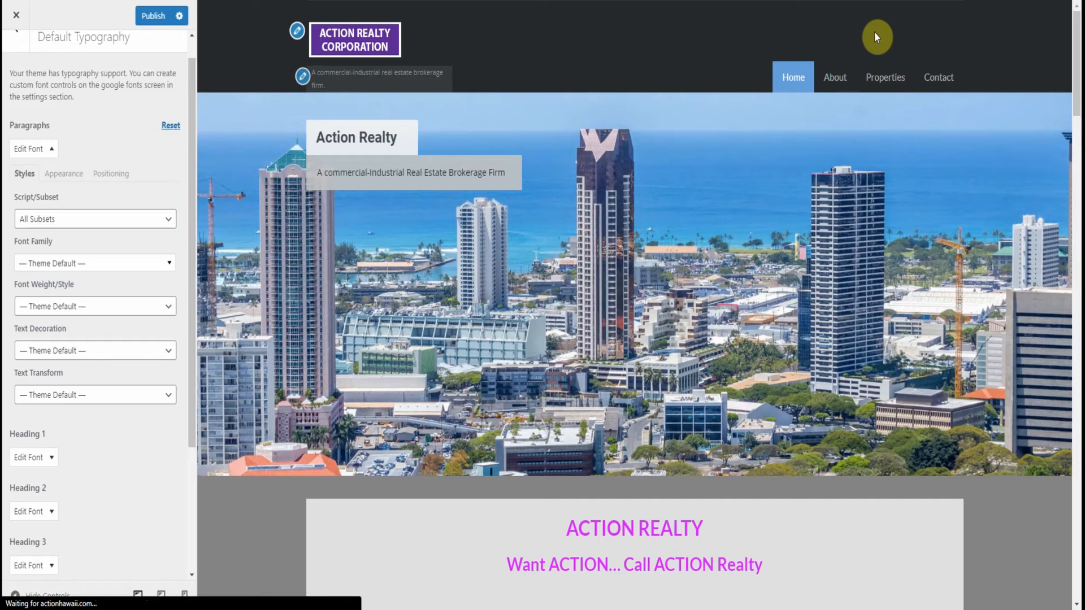
{"action": "scroll", "coordinate": [535, 490], "scroll_direction": "down", "scroll_amount": 3}
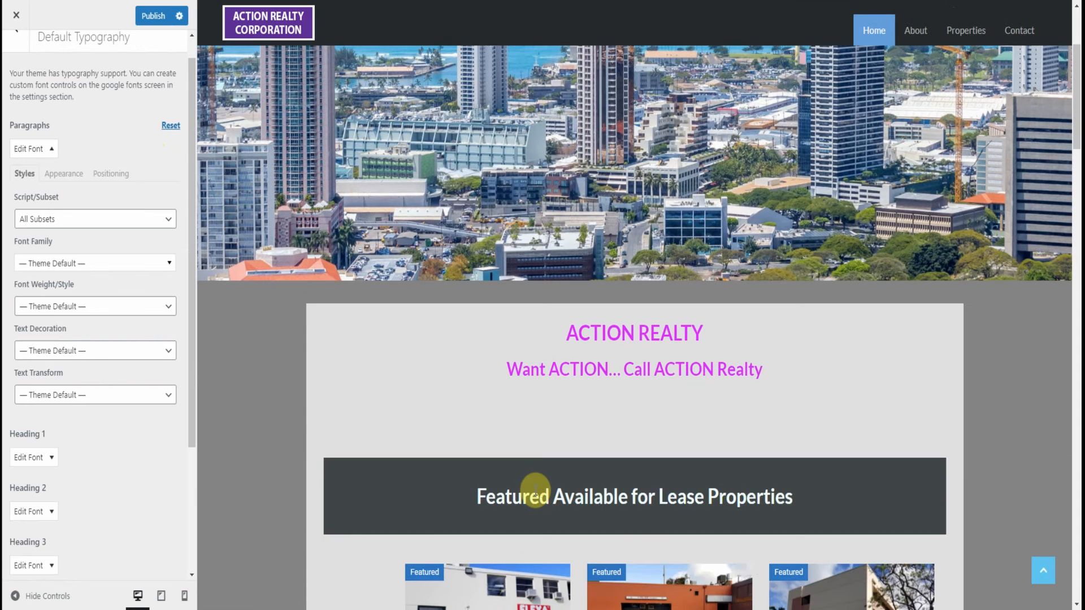
{"action": "scroll", "coordinate": [538, 496], "scroll_direction": "down", "scroll_amount": 15}
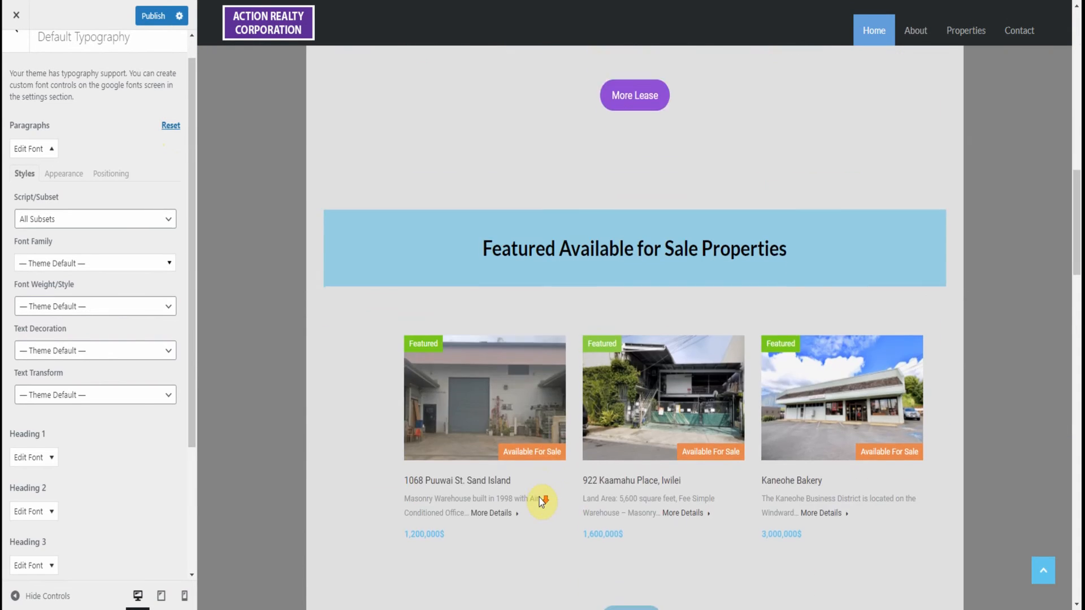
{"action": "scroll", "coordinate": [561, 457], "scroll_direction": "down", "scroll_amount": 10}
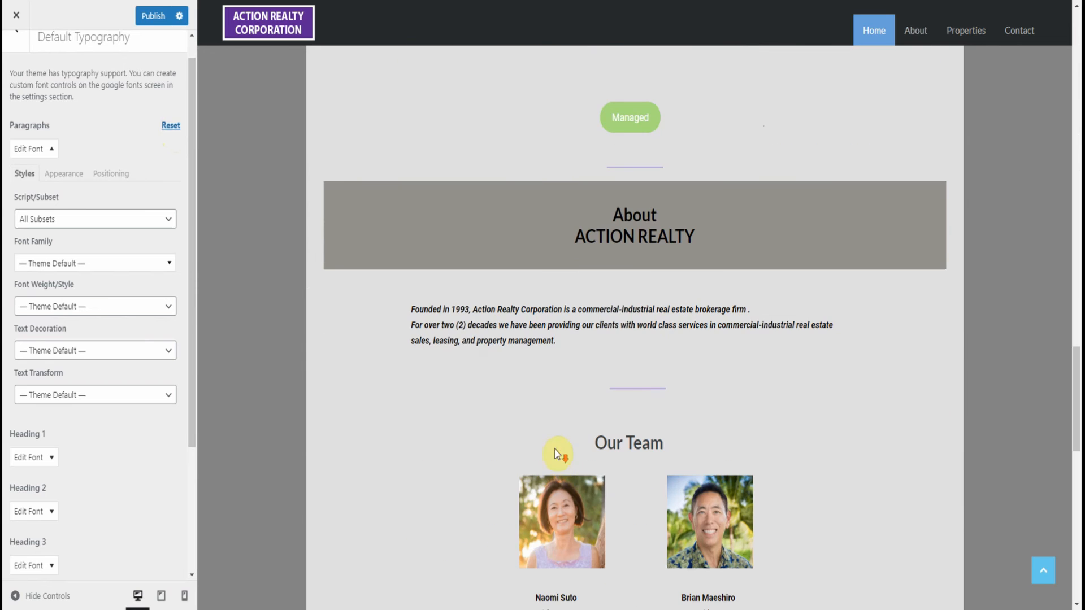
{"action": "scroll", "coordinate": [644, 394], "scroll_direction": "up", "scroll_amount": 7}
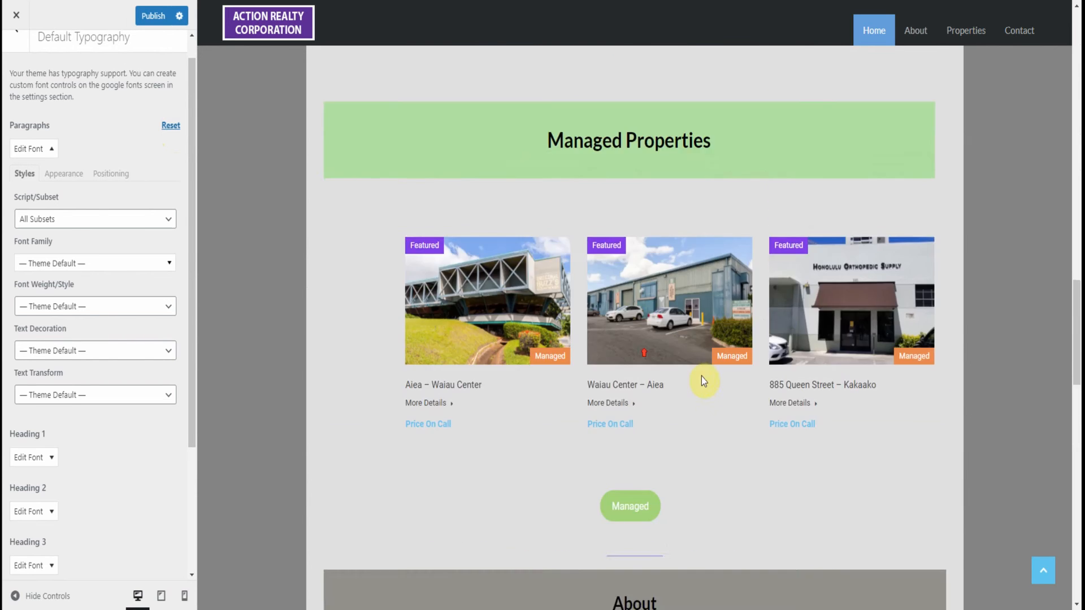
{"action": "scroll", "coordinate": [703, 380], "scroll_direction": "up", "scroll_amount": 20}
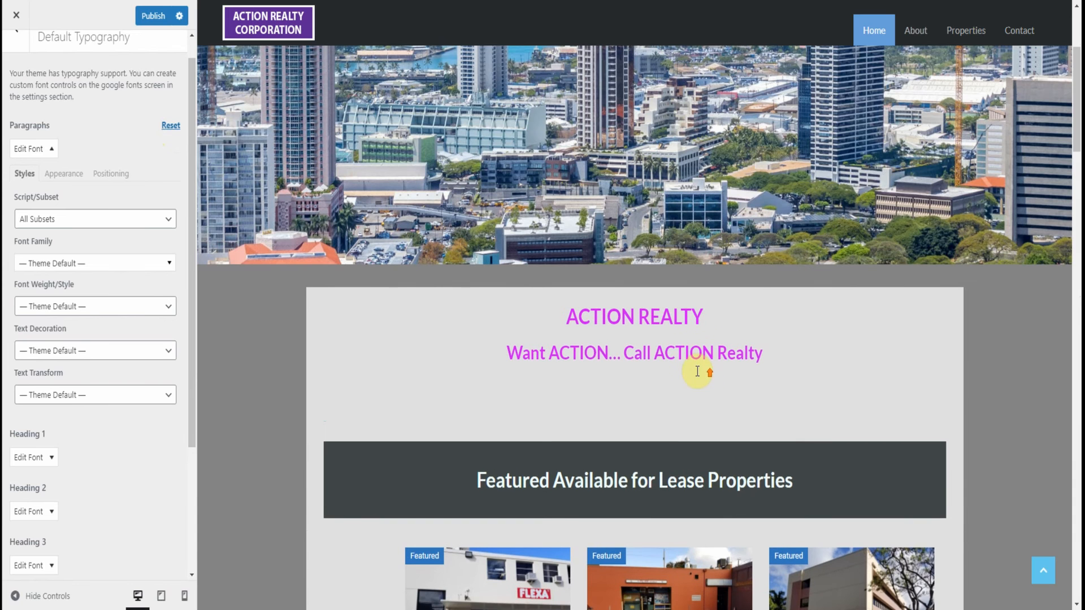
Collapse the Paragraphs font settings and publish the typography changes
{"action": "scroll", "coordinate": [613, 333], "scroll_direction": "up", "scroll_amount": 4}
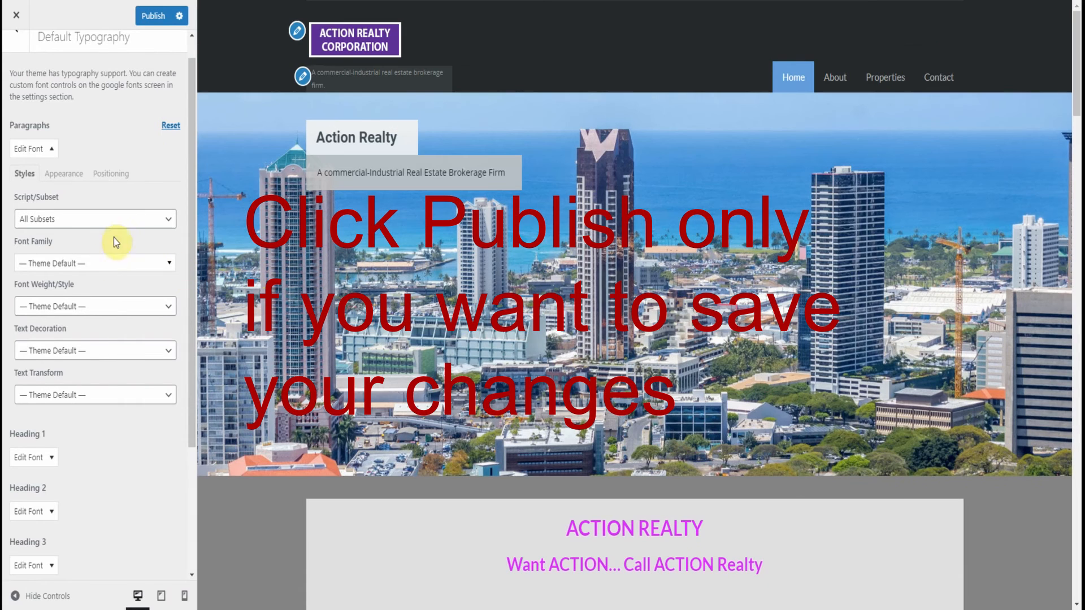
{"action": "left_click", "coordinate": [36, 150]}
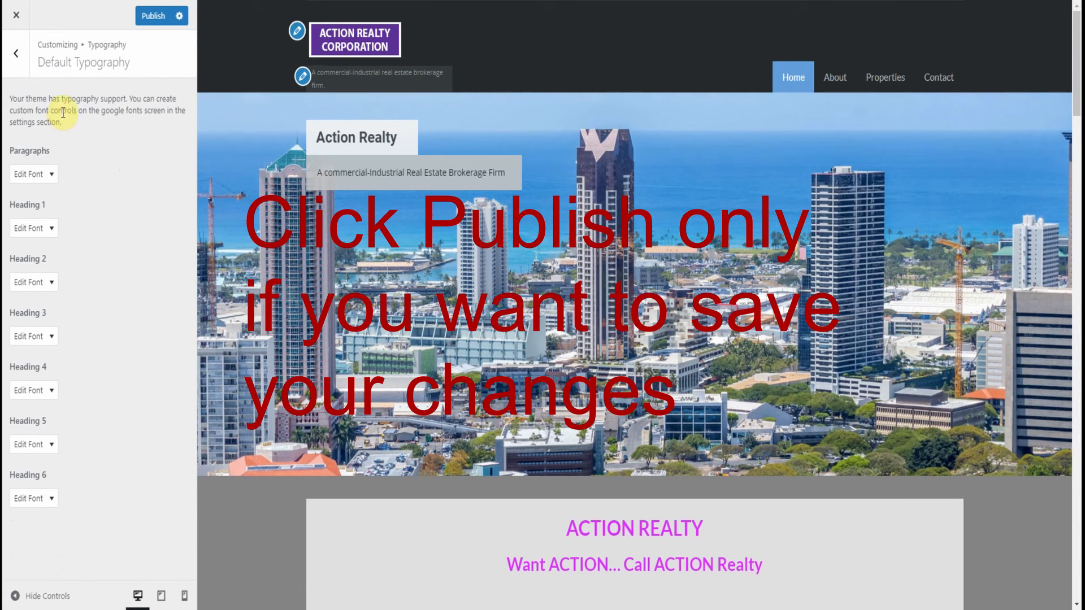
{"action": "left_click", "coordinate": [171, 20]}
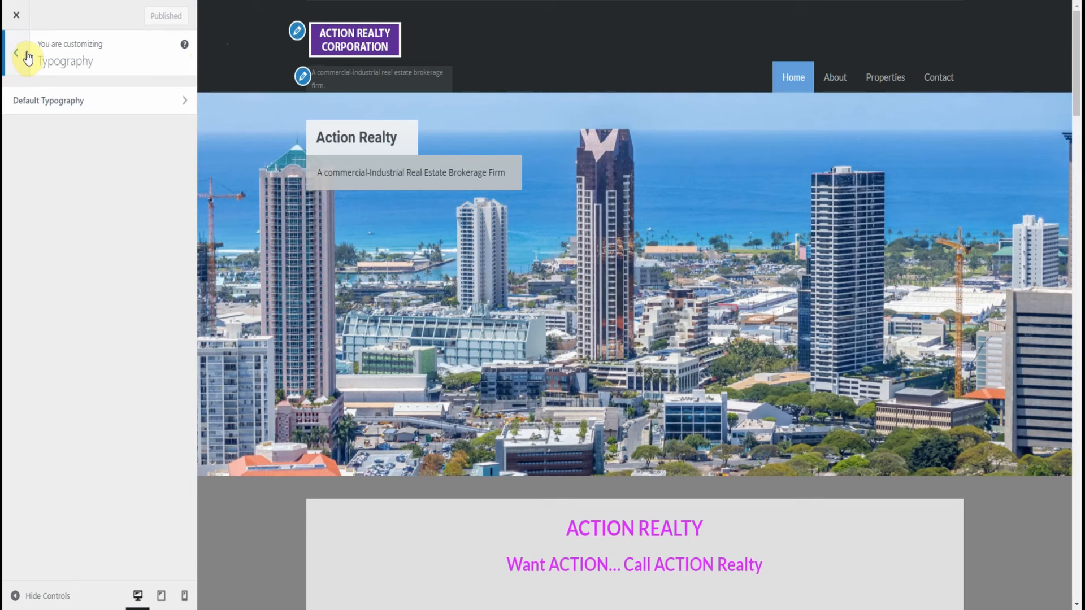
Reopen the Default Typography section and check the Font Weight/Style options for Paragraphs
{"action": "left_click", "coordinate": [161, 105]}
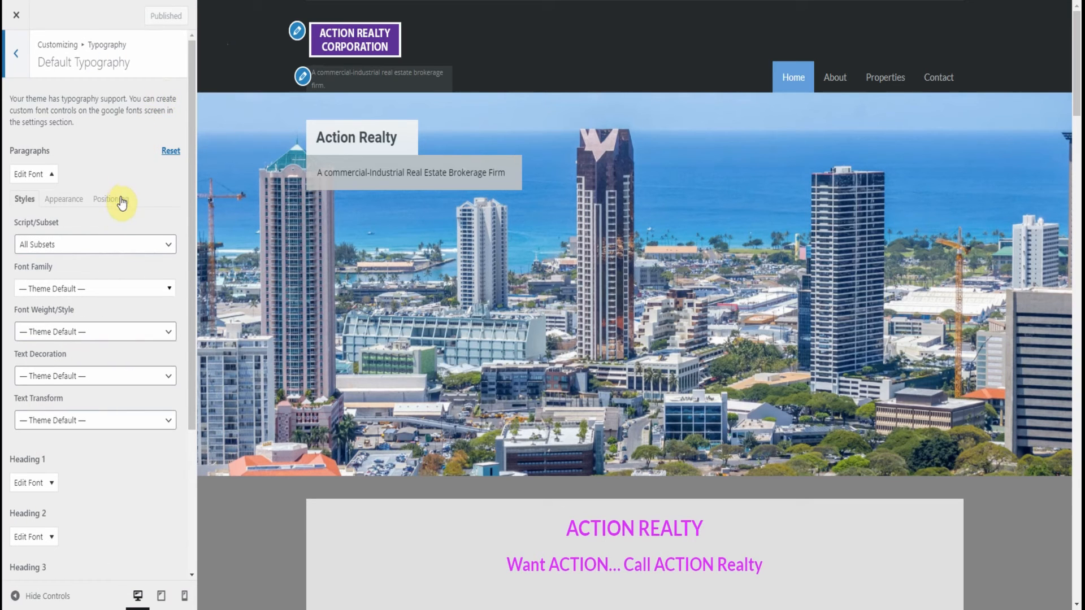
{"action": "left_click", "coordinate": [54, 176]}
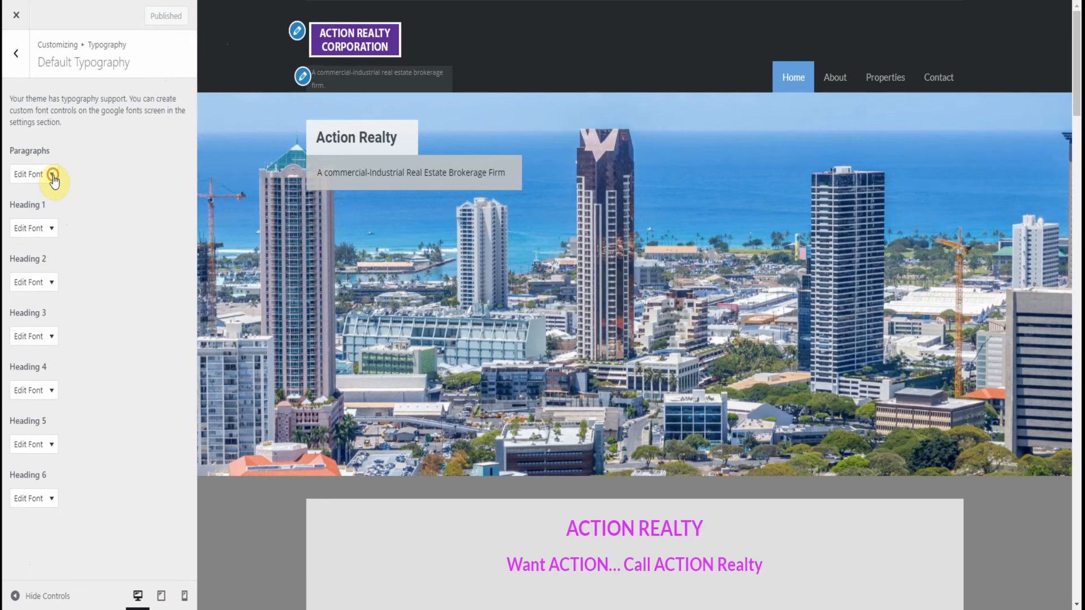
{"action": "left_click", "coordinate": [53, 177]}
{"action": "scroll", "coordinate": [107, 192], "scroll_direction": "down", "scroll_amount": 3}
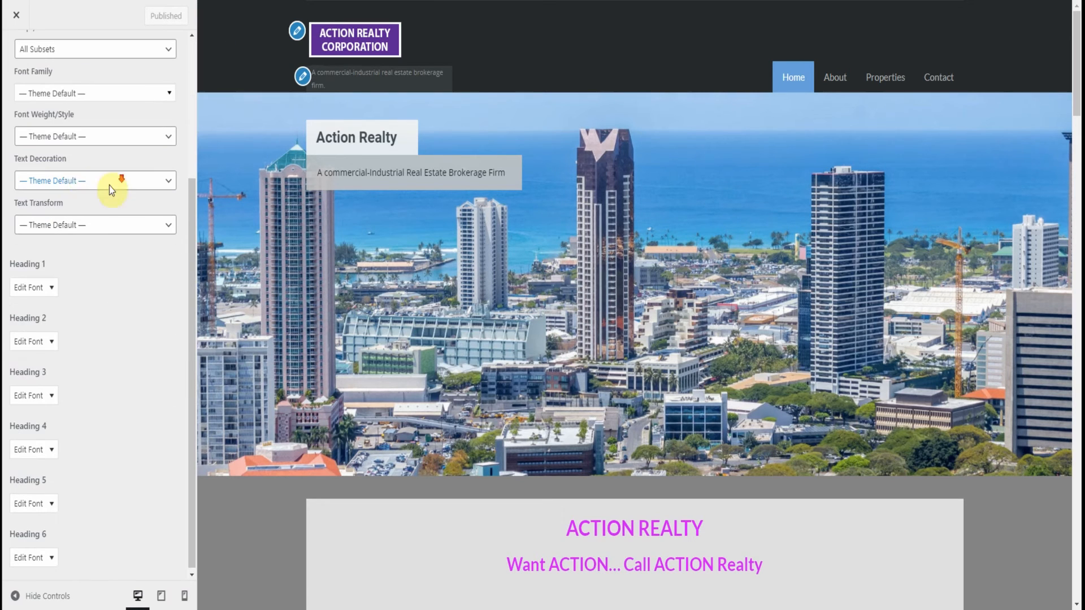
{"action": "left_click", "coordinate": [66, 140]}
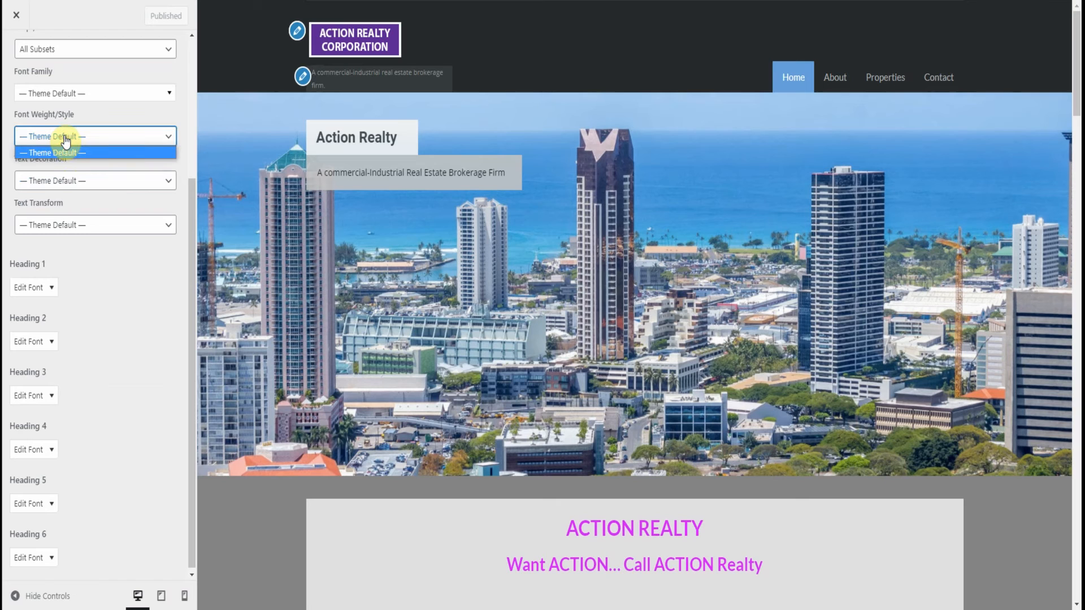
Browse the Paragraphs font family list from the standard web fonts through the Google monospace fonts, then close it without choosing a font
{"action": "left_click", "coordinate": [74, 93]}
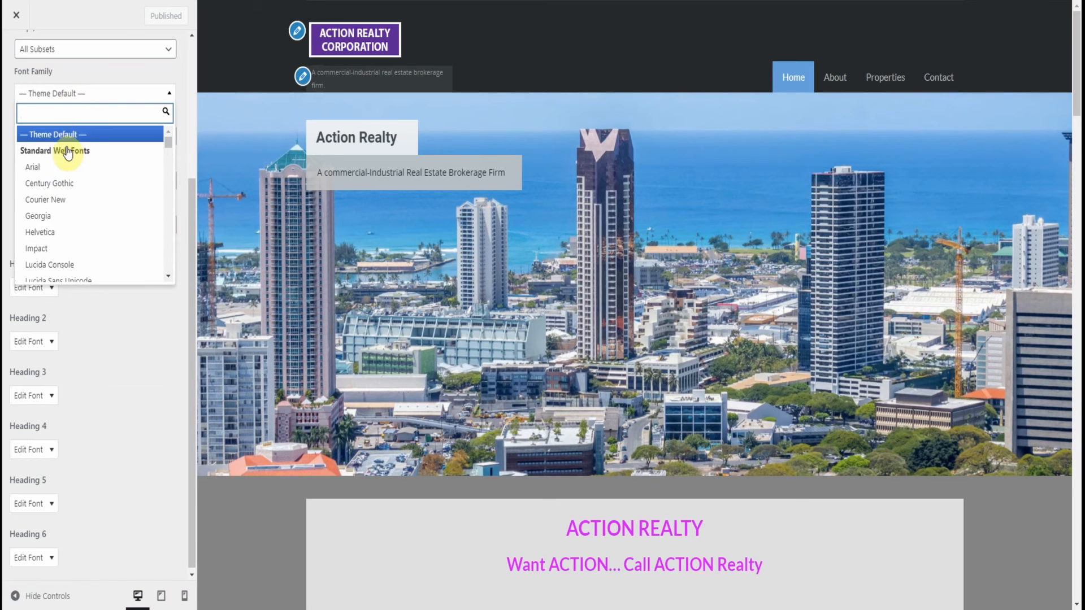
{"action": "scroll", "coordinate": [128, 150], "scroll_direction": "down", "scroll_amount": 2}
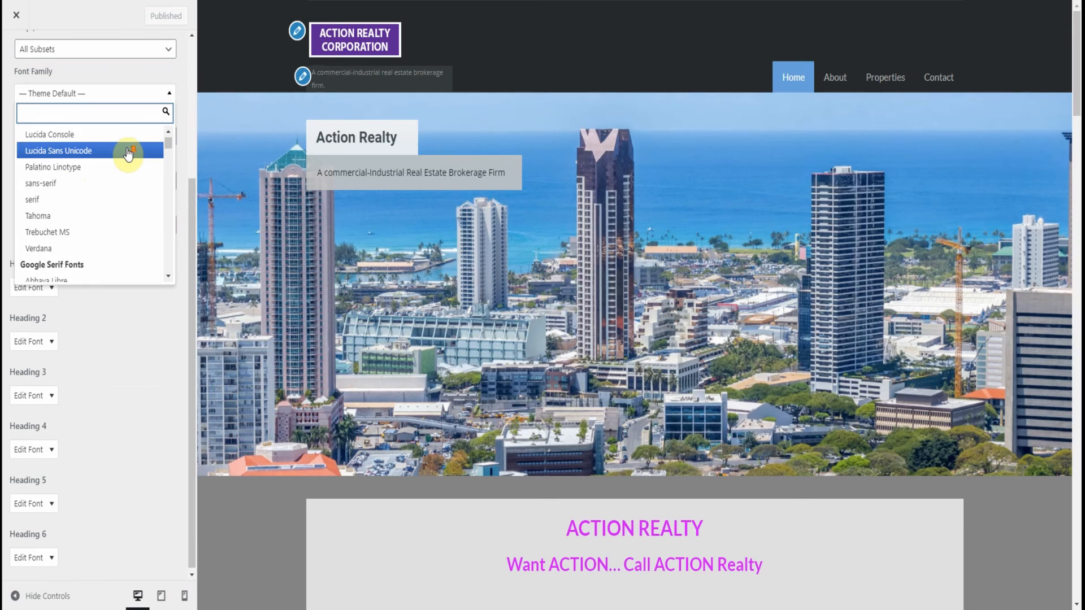
{"action": "scroll", "coordinate": [74, 170], "scroll_direction": "down", "scroll_amount": 5}
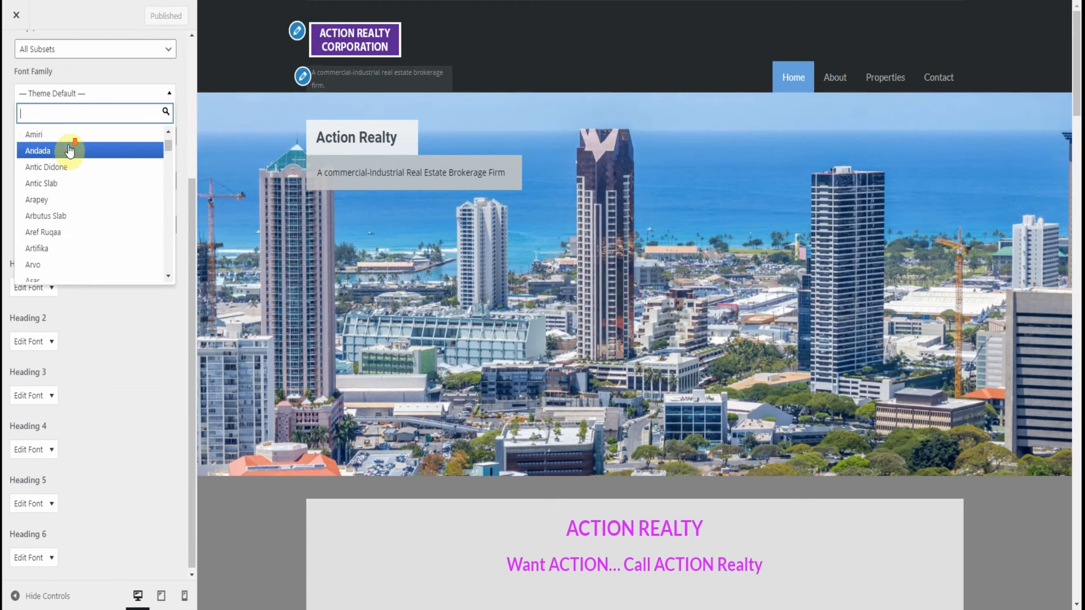
{"action": "scroll", "coordinate": [73, 170], "scroll_direction": "down", "scroll_amount": 10}
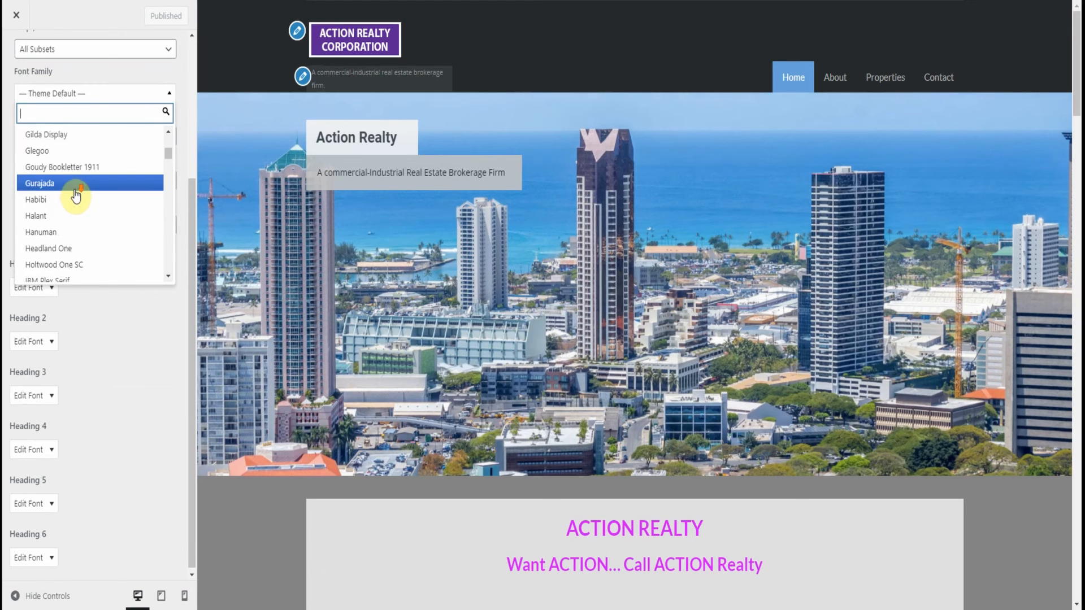
{"action": "scroll", "coordinate": [75, 196], "scroll_direction": "down", "scroll_amount": 8}
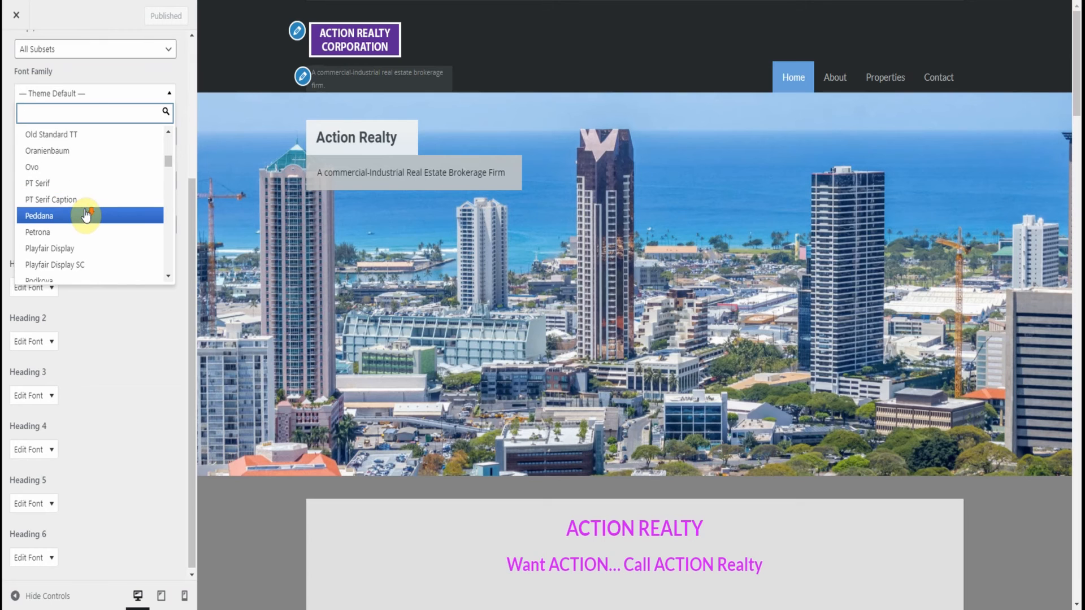
{"action": "scroll", "coordinate": [90, 220], "scroll_direction": "down", "scroll_amount": 10}
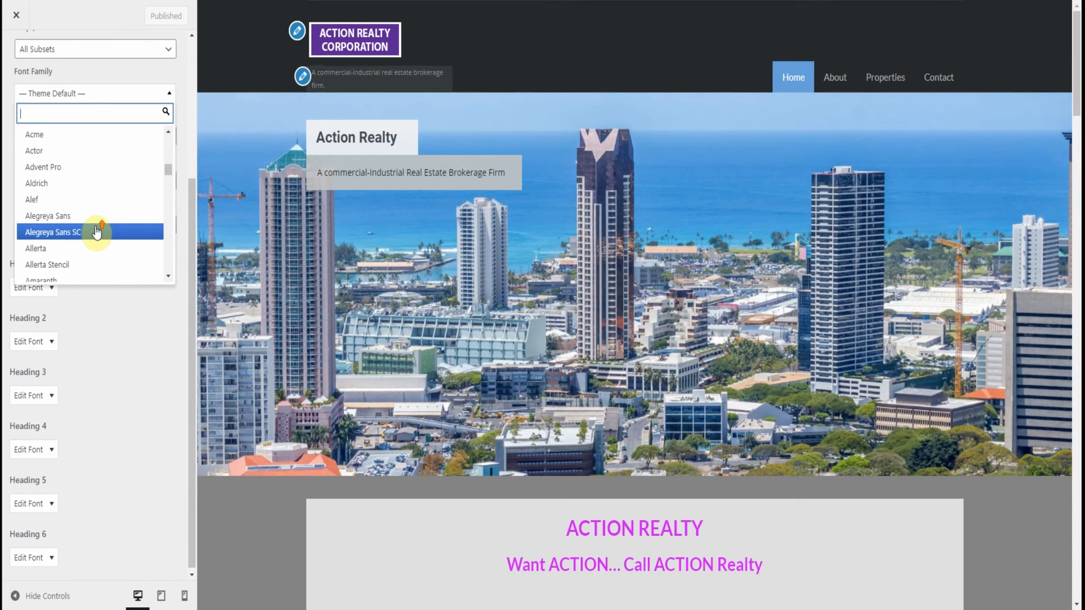
{"action": "scroll", "coordinate": [96, 232], "scroll_direction": "down", "scroll_amount": 15}
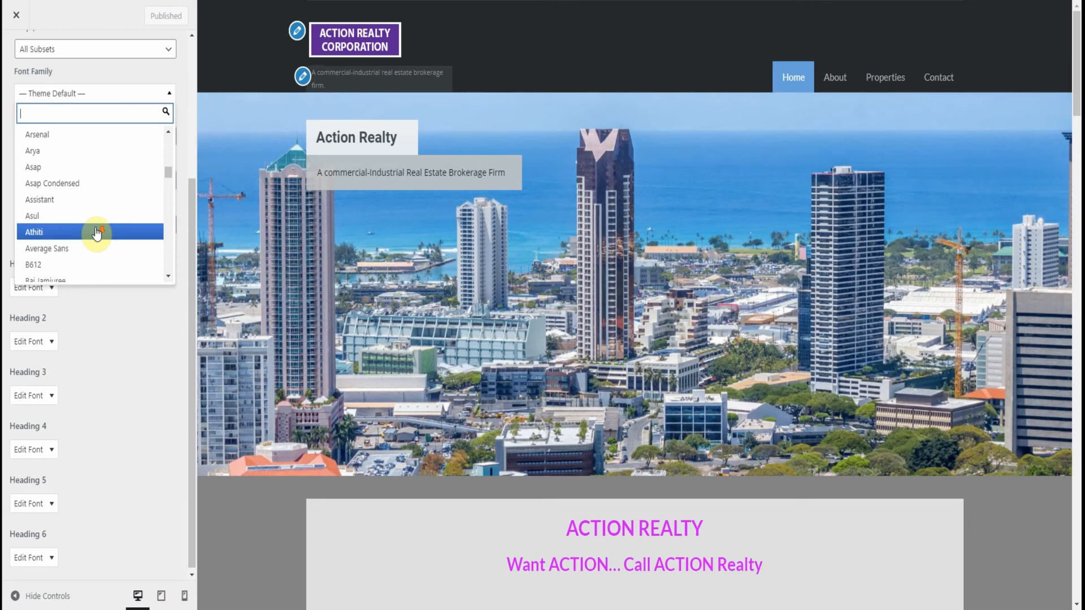
{"action": "scroll", "coordinate": [96, 233], "scroll_direction": "down", "scroll_amount": 10}
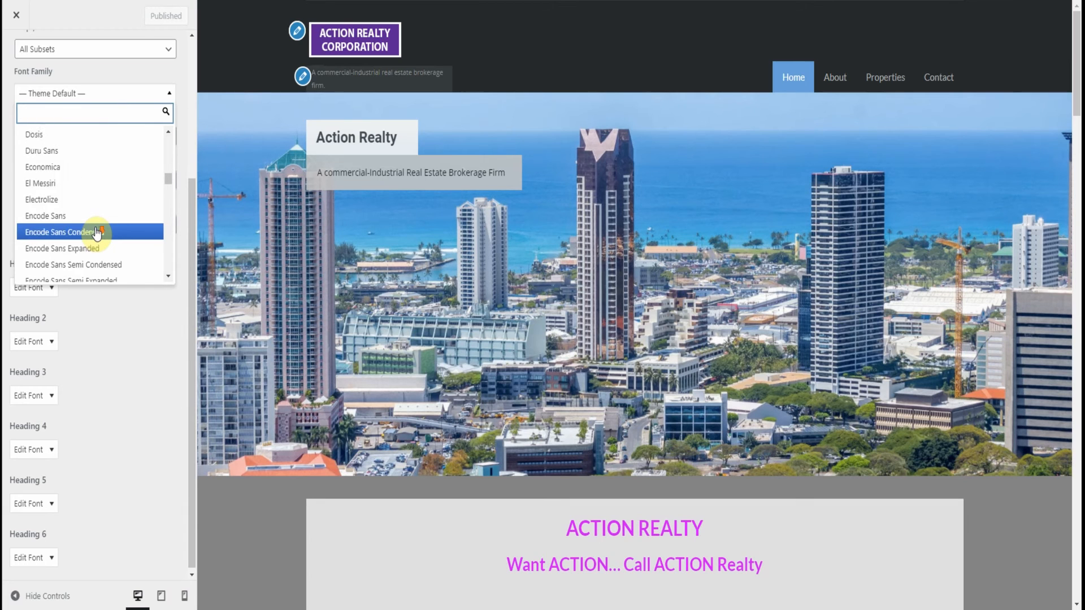
{"action": "scroll", "coordinate": [96, 234], "scroll_direction": "down", "scroll_amount": 2}
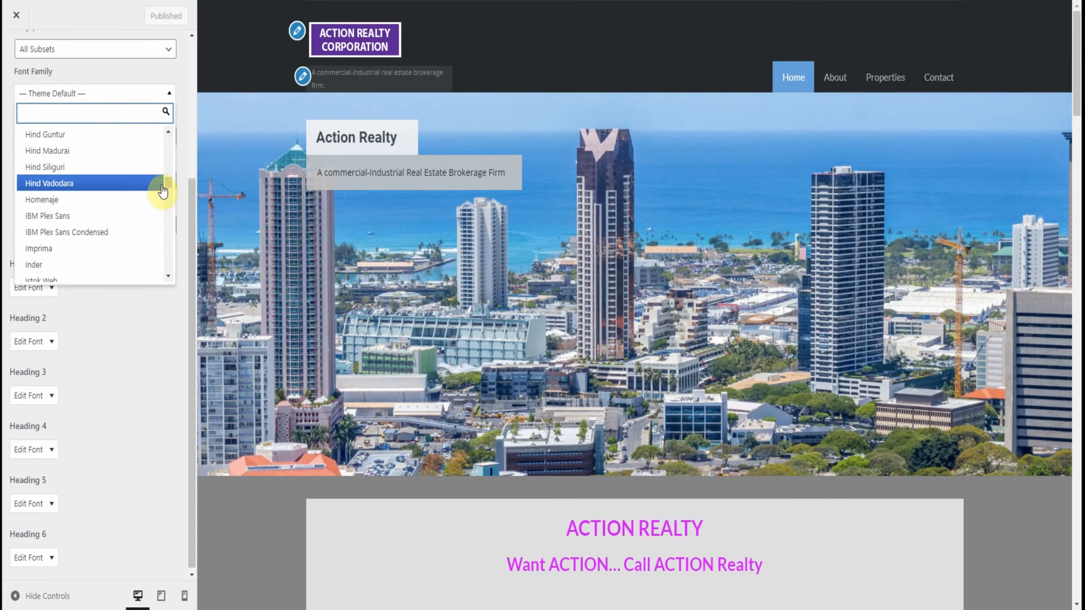
{"action": "left_click_drag", "start_coordinate": [165, 186], "coordinate": [167, 247]}
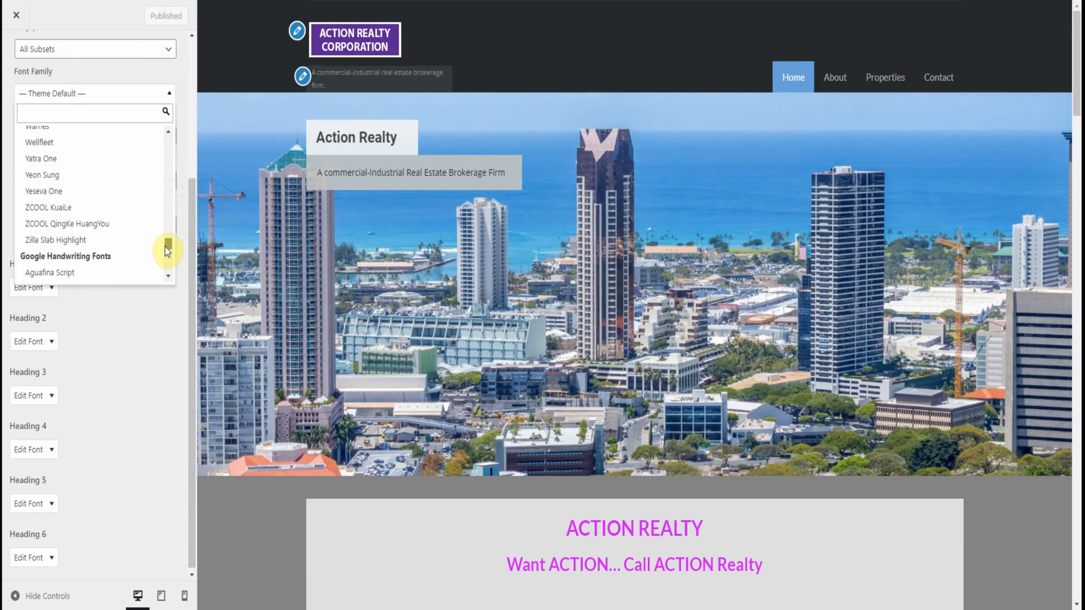
{"action": "scroll", "coordinate": [126, 256], "scroll_direction": "down", "scroll_amount": 10}
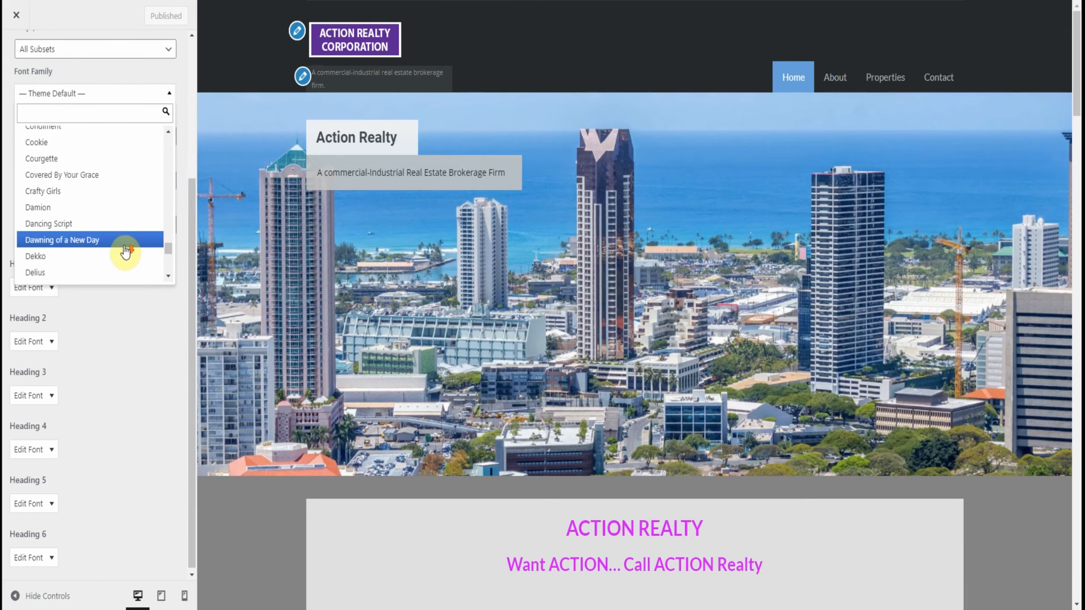
{"action": "scroll", "coordinate": [126, 252], "scroll_direction": "down", "scroll_amount": 15}
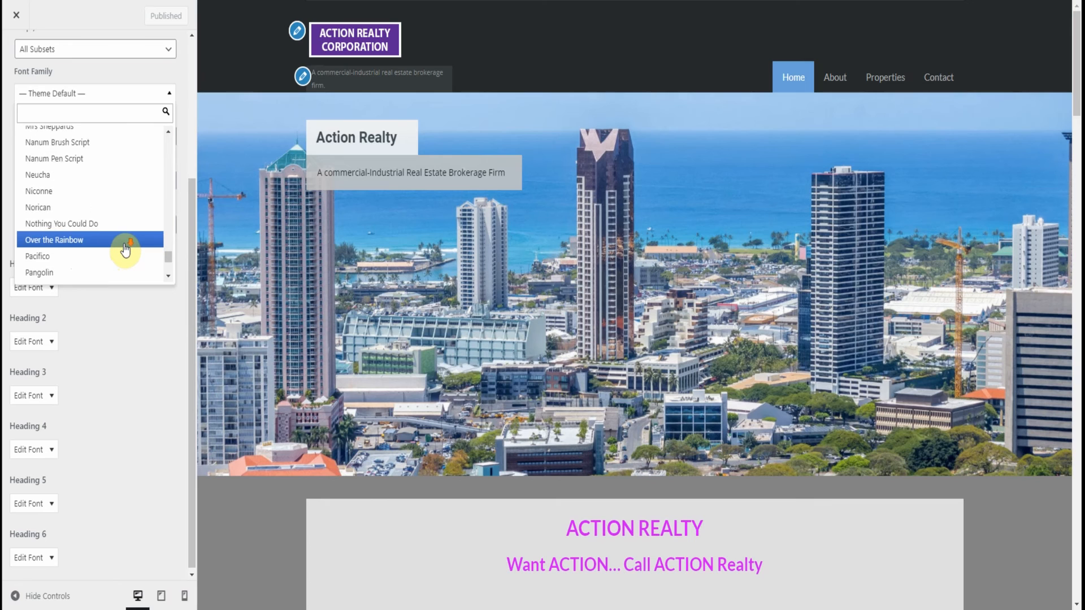
{"action": "scroll", "coordinate": [126, 251], "scroll_direction": "down", "scroll_amount": 6}
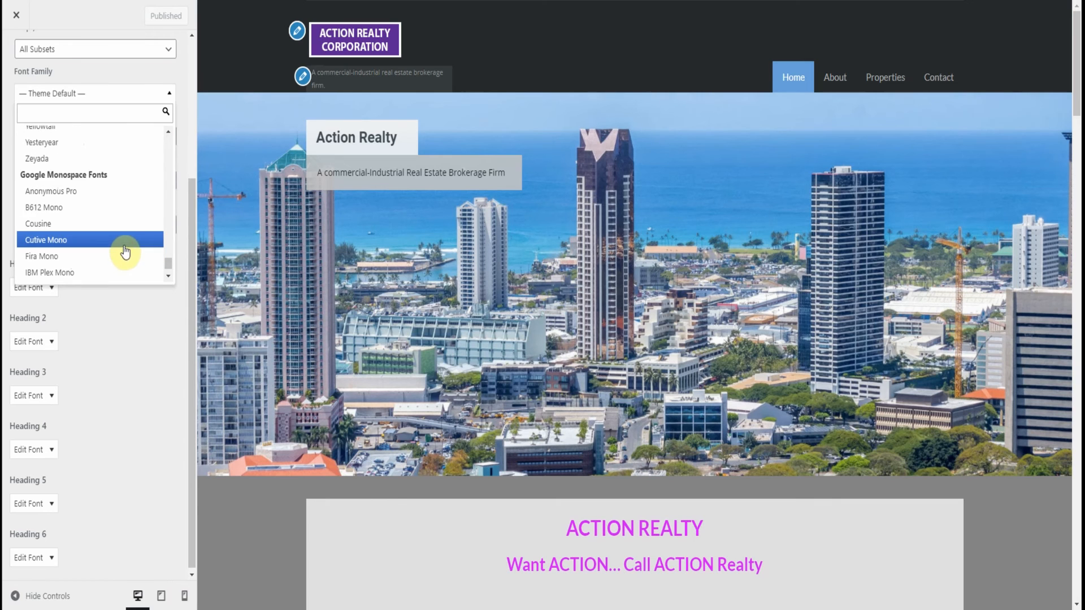
{"action": "scroll", "coordinate": [105, 223], "scroll_direction": "down", "scroll_amount": 2}
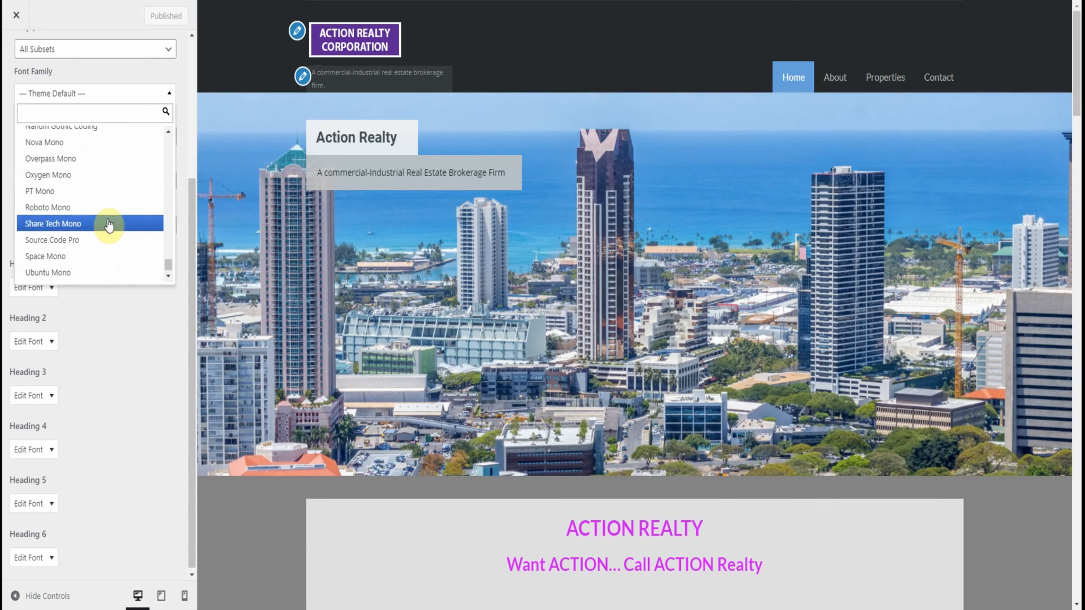
{"action": "scroll", "coordinate": [153, 273], "scroll_direction": "down", "scroll_amount": 1}
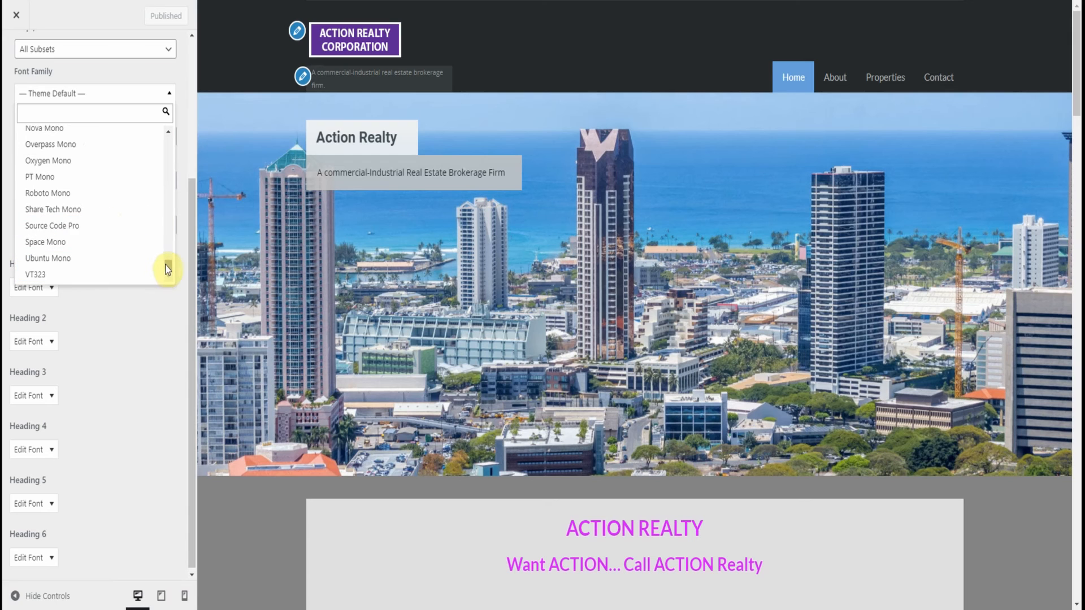
{"action": "left_click_drag", "start_coordinate": [164, 266], "coordinate": [155, 136]}
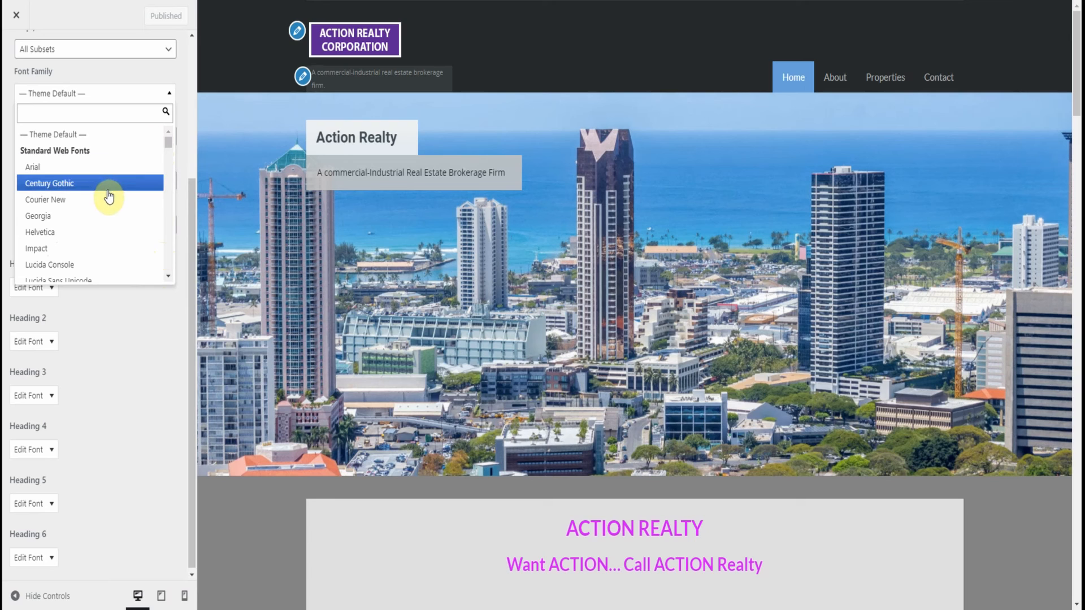
{"action": "left_click", "coordinate": [145, 334]}
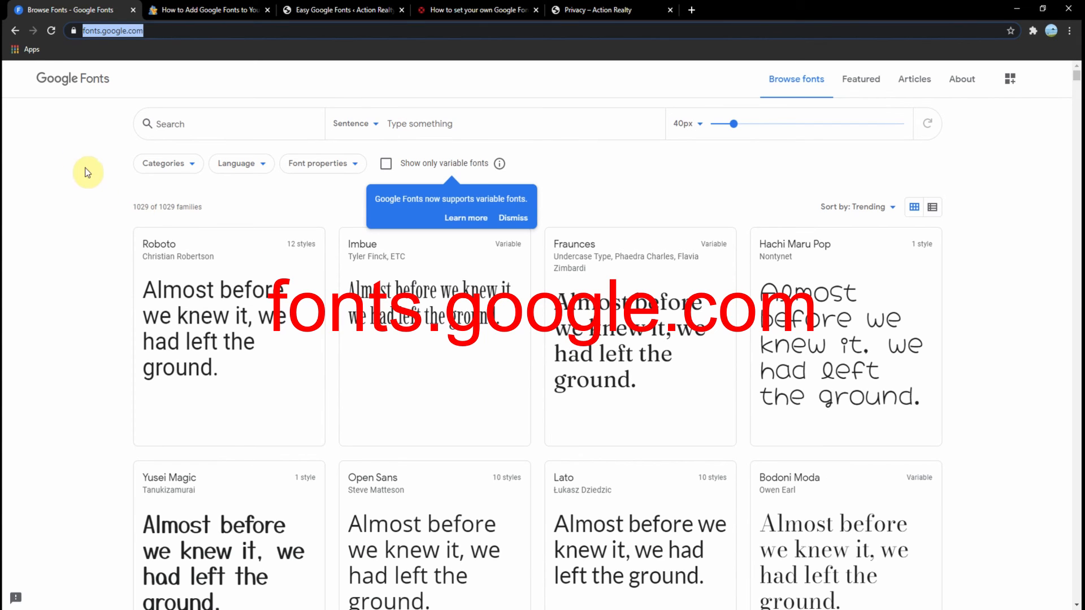
Browse the font family samples in the fonts.google.com catalogue and return to the start of the page
{"action": "left_click", "coordinate": [77, 147]}
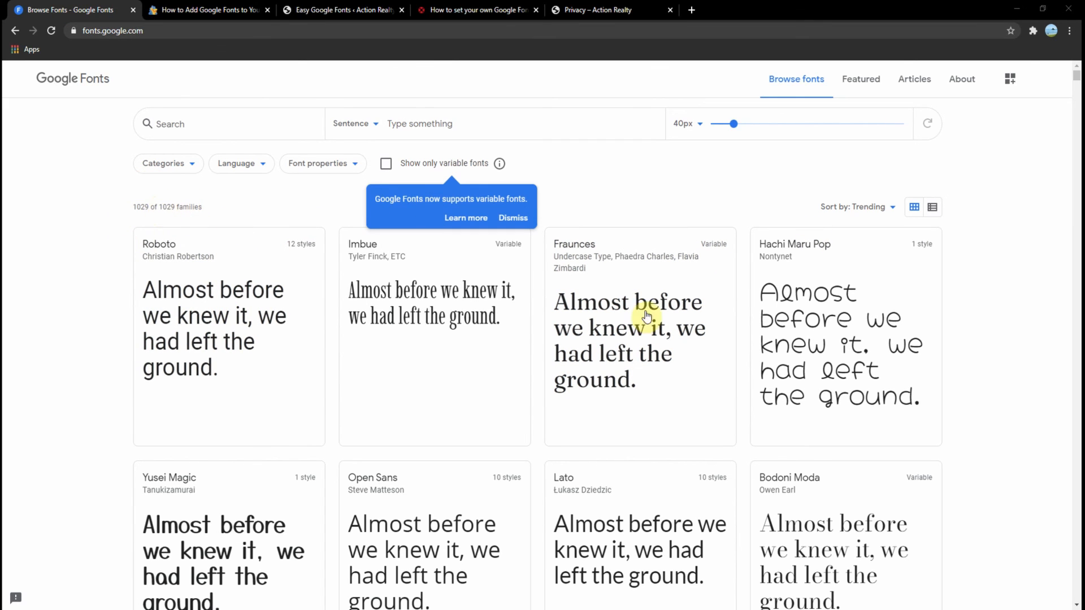
{"action": "scroll", "coordinate": [932, 265], "scroll_direction": "down", "scroll_amount": 3}
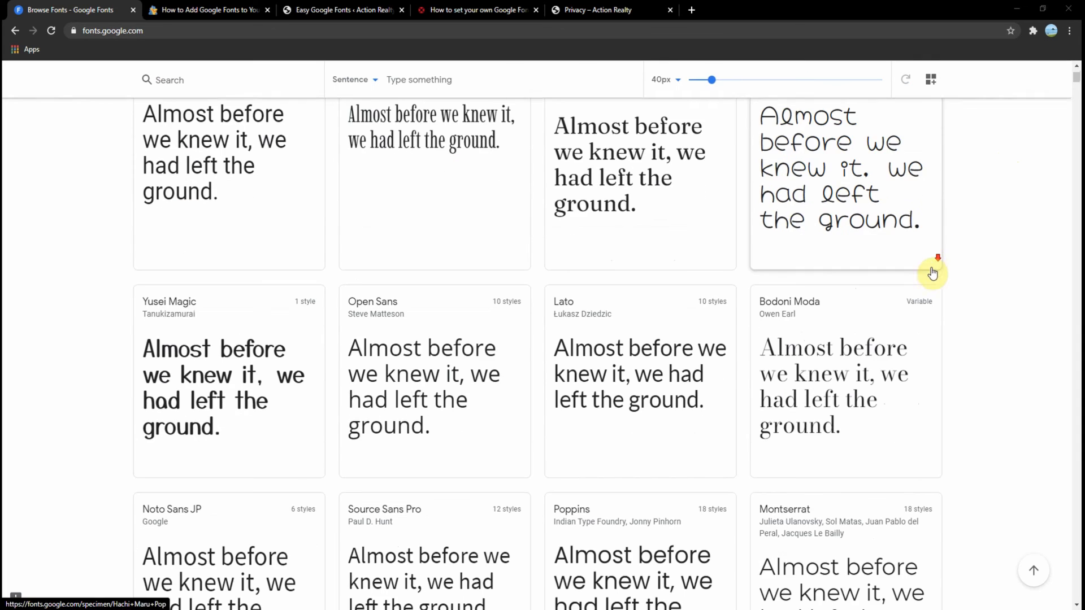
{"action": "scroll", "coordinate": [932, 274], "scroll_direction": "down", "scroll_amount": 12}
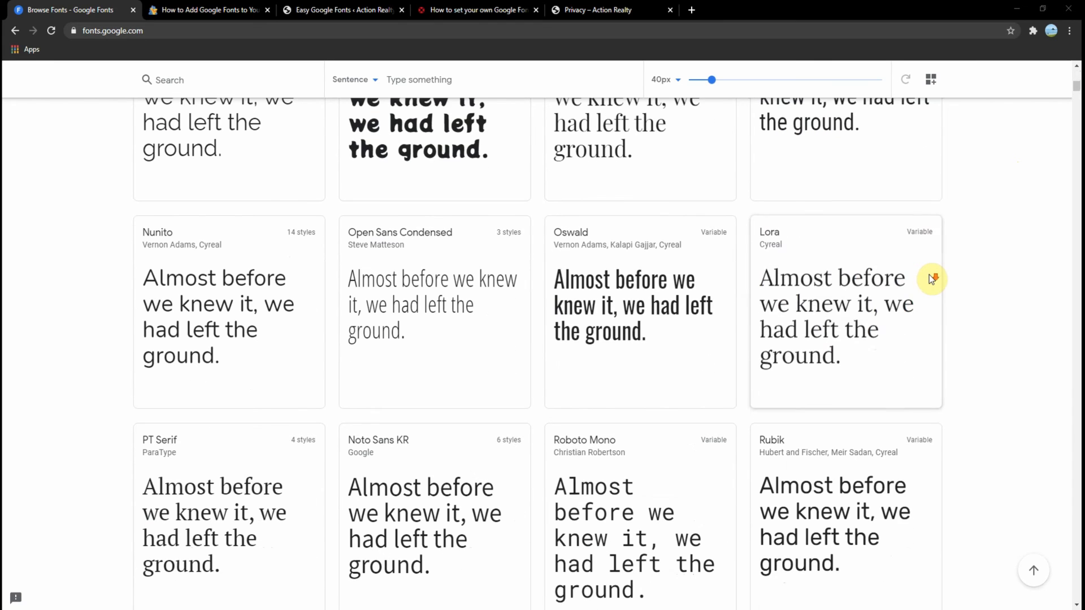
{"action": "scroll", "coordinate": [931, 279], "scroll_direction": "down", "scroll_amount": 6}
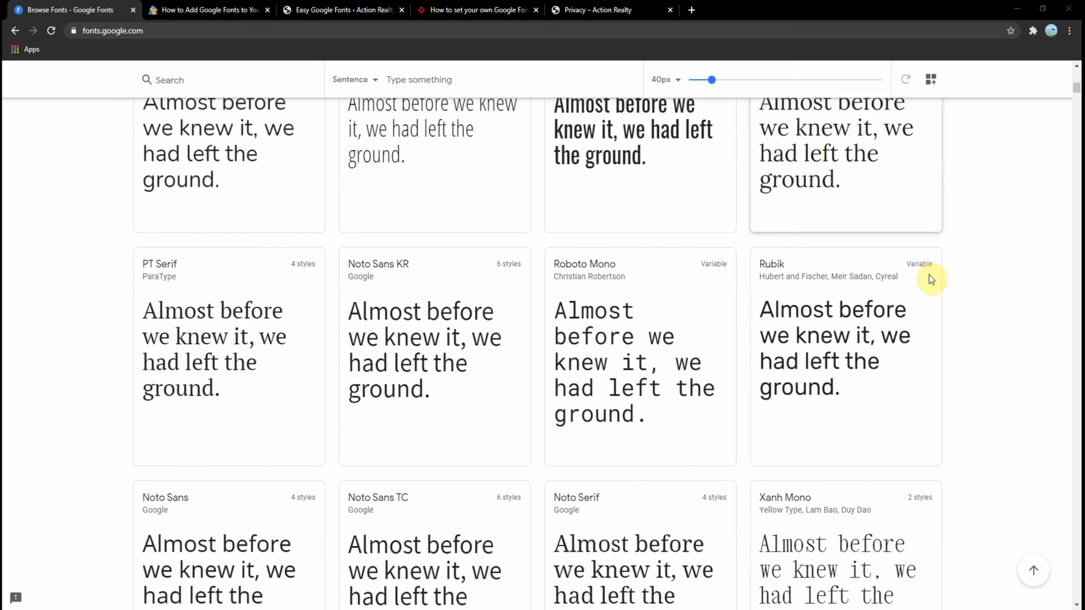
{"action": "scroll", "coordinate": [931, 279], "scroll_direction": "down", "scroll_amount": 14}
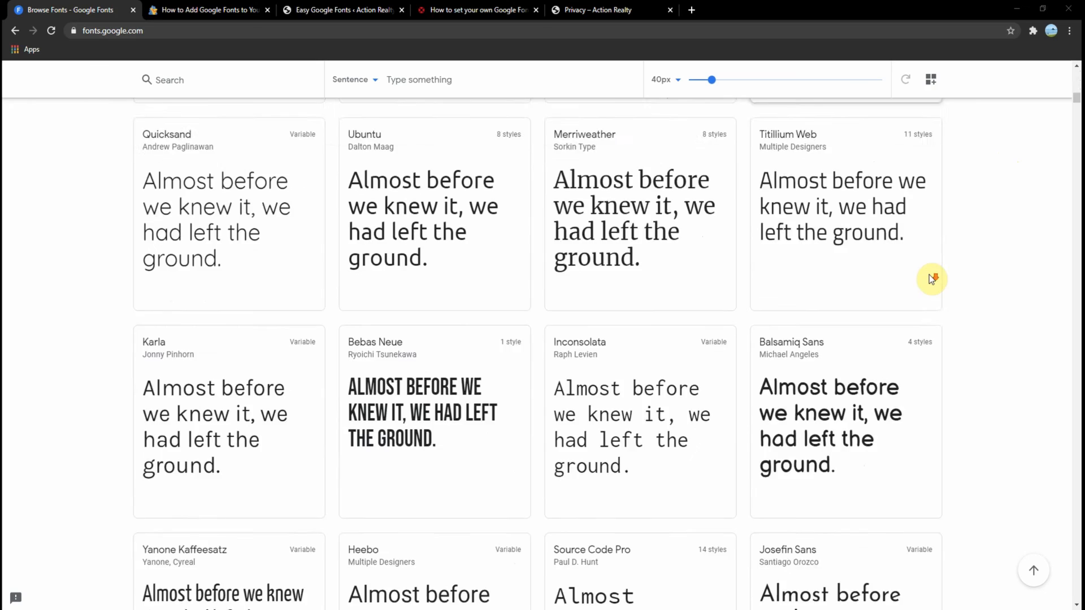
{"action": "scroll", "coordinate": [931, 279], "scroll_direction": "down", "scroll_amount": 4}
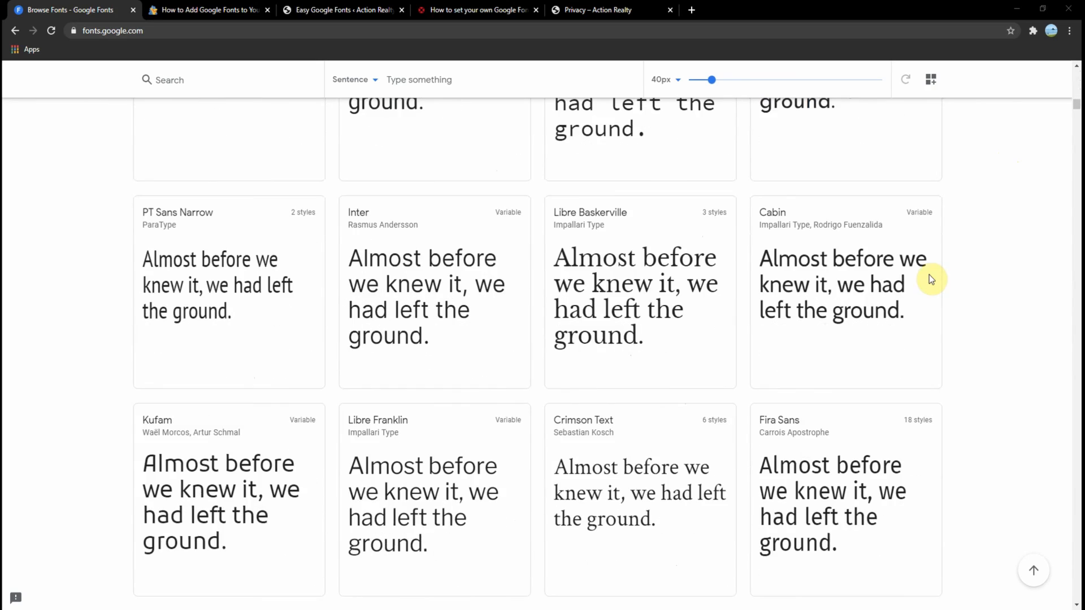
{"action": "scroll", "coordinate": [931, 279], "scroll_direction": "down", "scroll_amount": 4}
{"action": "scroll", "coordinate": [931, 280], "scroll_direction": "down", "scroll_amount": 5}
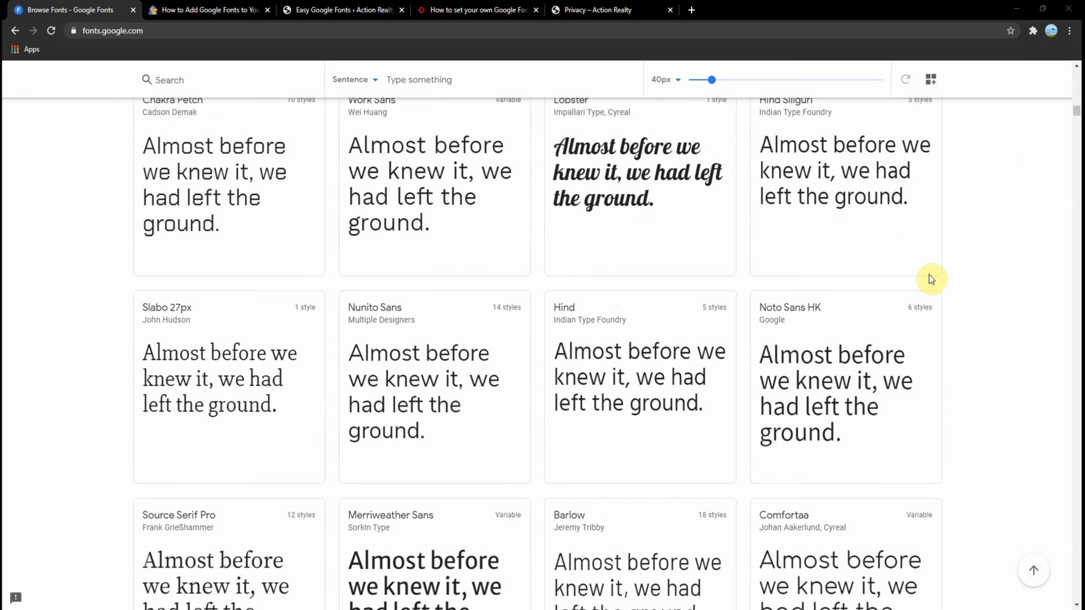
{"action": "scroll", "coordinate": [931, 279], "scroll_direction": "down", "scroll_amount": 4}
{"action": "scroll", "coordinate": [931, 279], "scroll_direction": "down", "scroll_amount": 9}
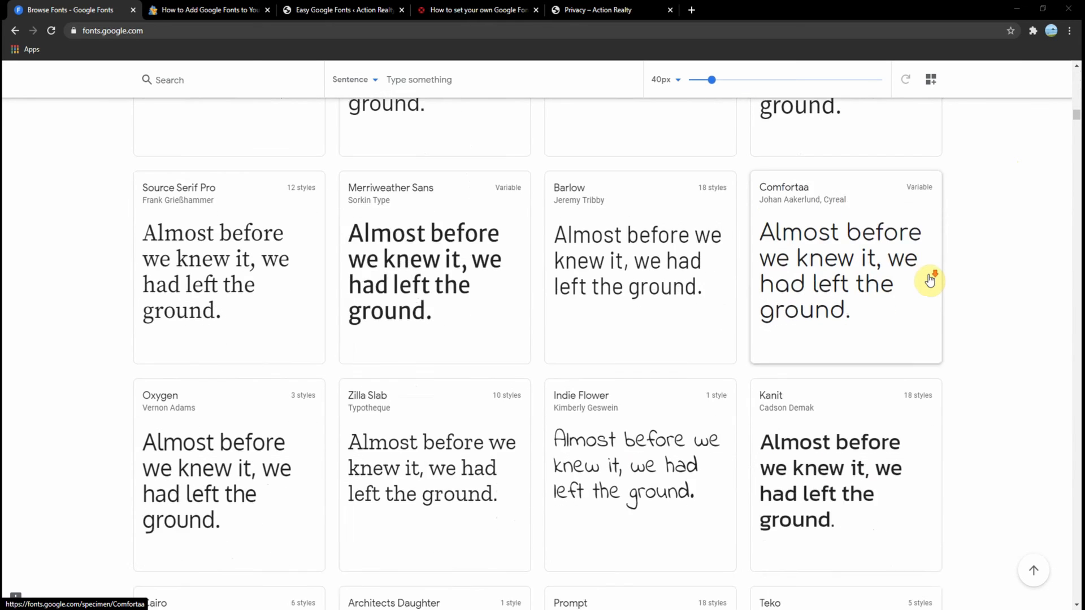
{"action": "scroll", "coordinate": [930, 279], "scroll_direction": "down", "scroll_amount": 6}
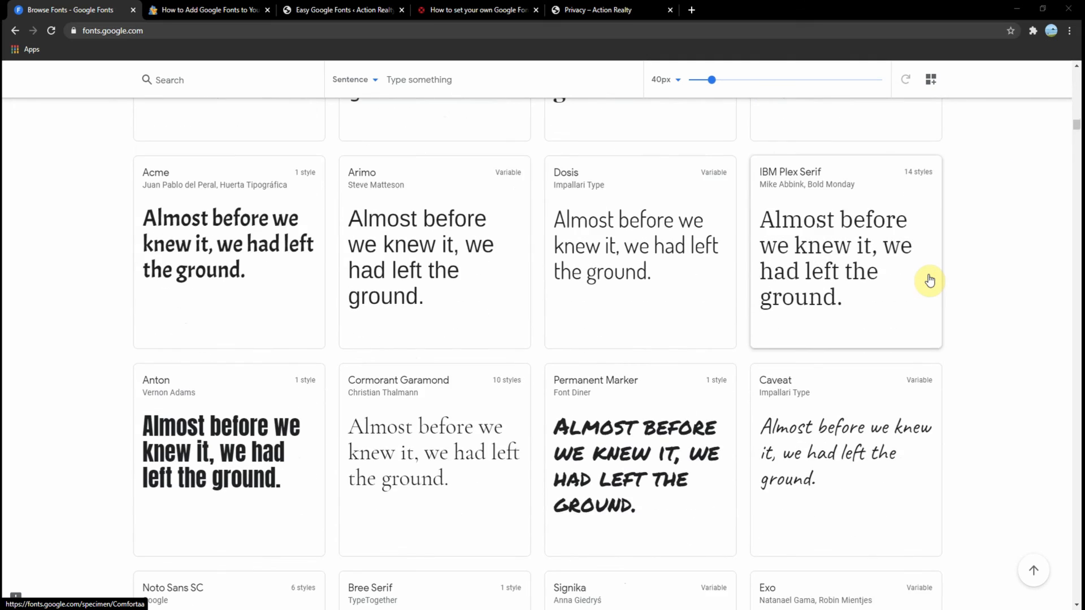
{"action": "scroll", "coordinate": [930, 279], "scroll_direction": "down", "scroll_amount": 3}
{"action": "scroll", "coordinate": [930, 279], "scroll_direction": "down", "scroll_amount": 5}
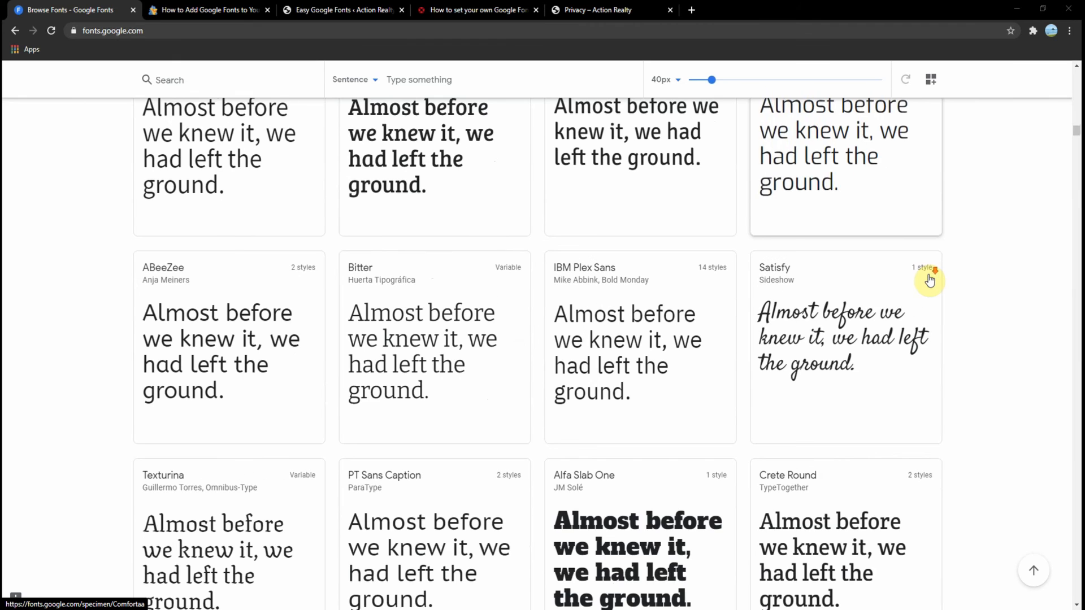
{"action": "scroll", "coordinate": [930, 279], "scroll_direction": "down", "scroll_amount": 6}
{"action": "scroll", "coordinate": [930, 280], "scroll_direction": "down", "scroll_amount": 2}
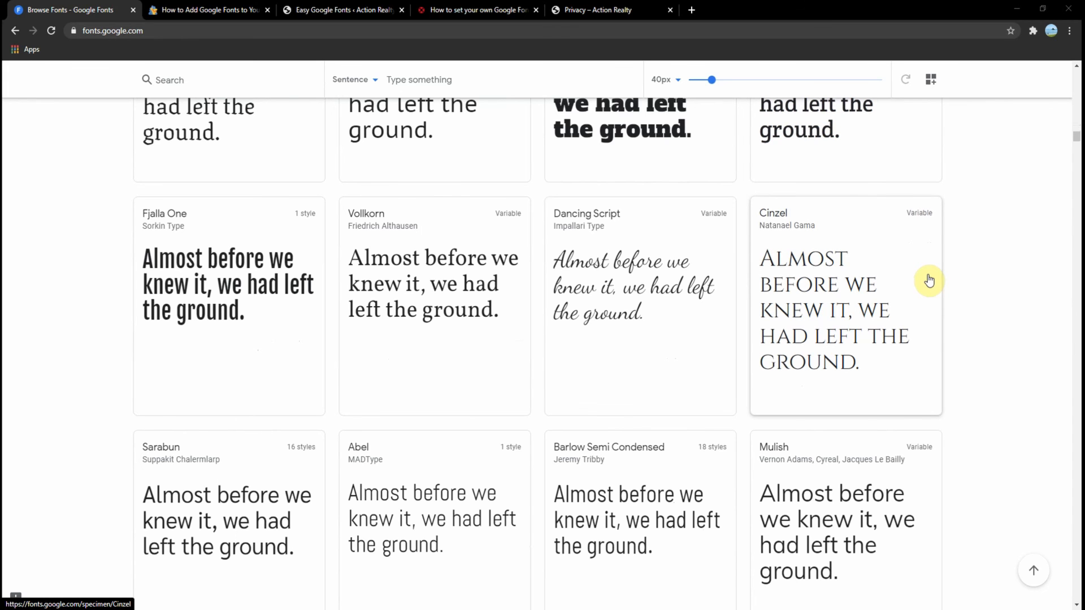
{"action": "scroll", "coordinate": [929, 280], "scroll_direction": "up", "scroll_amount": 7}
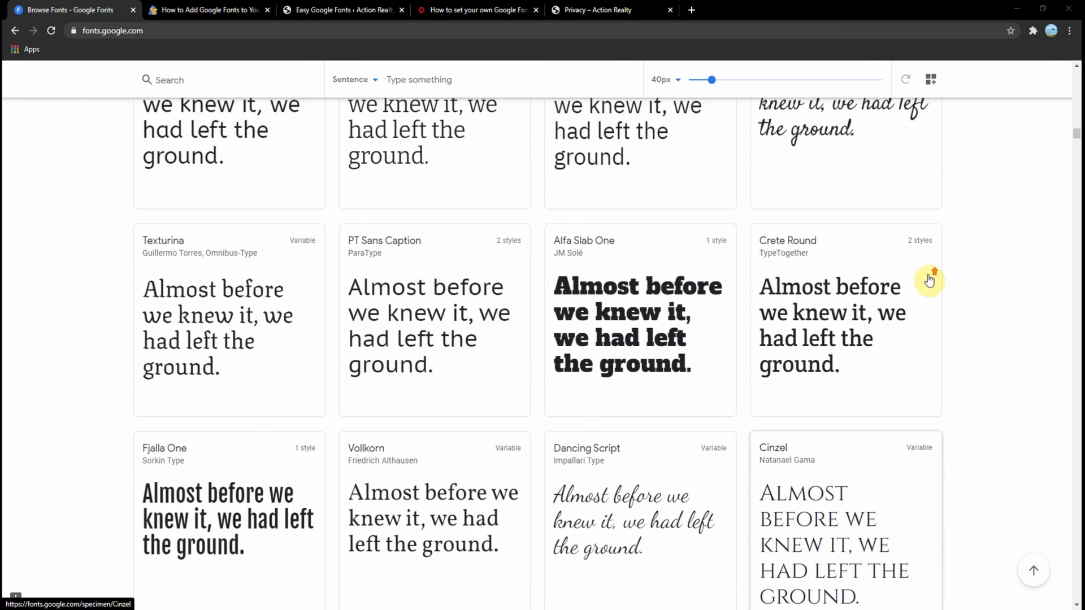
{"action": "left_click_drag", "start_coordinate": [1076, 137], "coordinate": [1063, 79]}
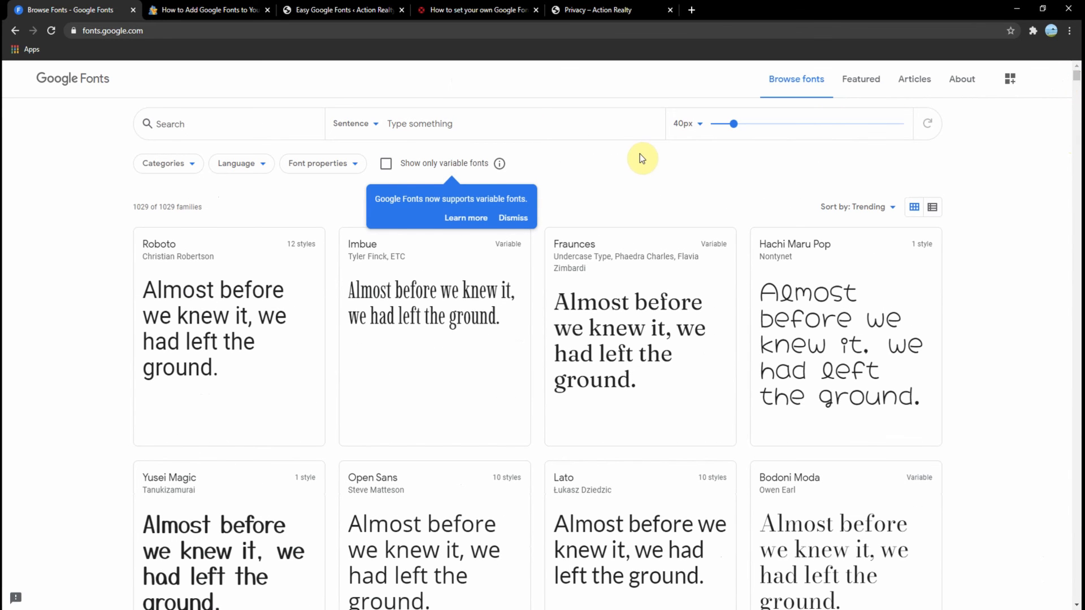